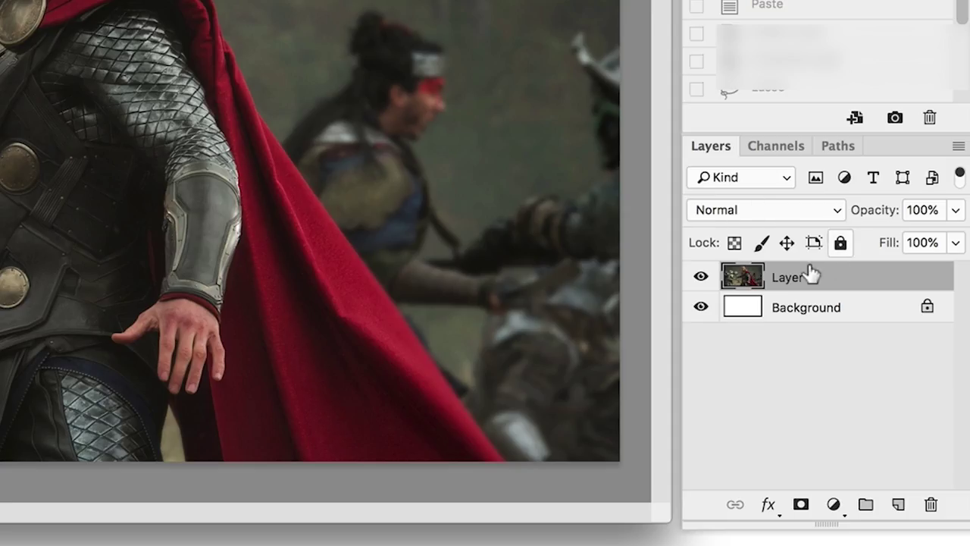
Duplicate Layer 1 and outline the lower hammer head and the handle above the fist with the Lasso
{"action": "left_click_drag", "start_coordinate": [826, 282], "coordinate": [898, 504]}
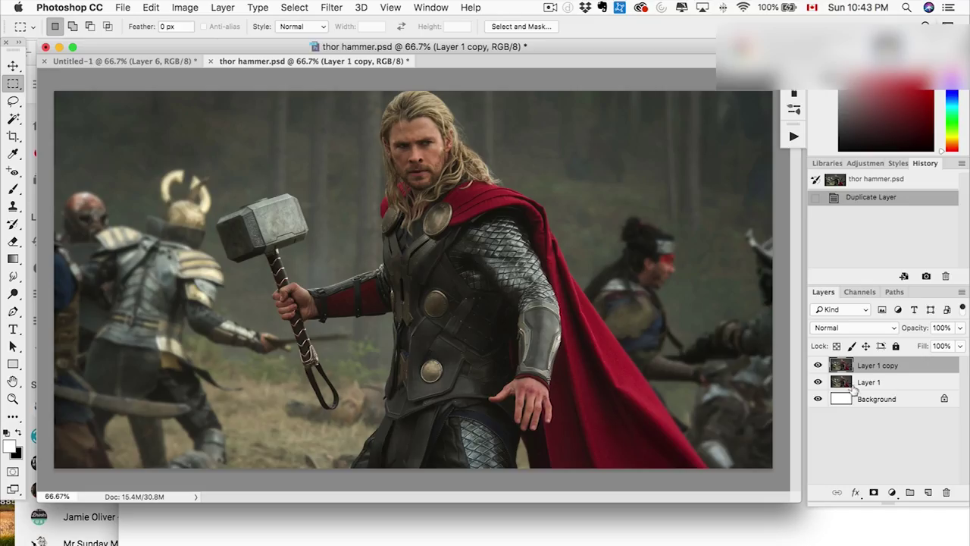
{"action": "left_click", "coordinate": [13, 100]}
{"action": "key", "text": "super+plus"}
{"action": "key", "text": "super+plus"}
{"action": "scroll", "coordinate": [282, 227], "scroll_direction": "left", "scroll_amount": 10}
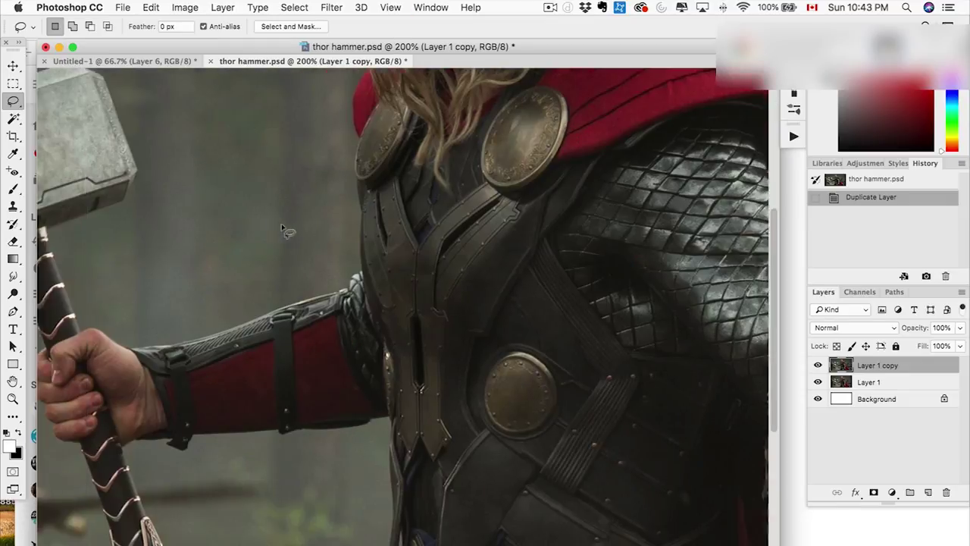
{"action": "scroll", "coordinate": [280, 230], "scroll_direction": "up", "scroll_amount": 5}
{"action": "key", "text": "super+plus"}
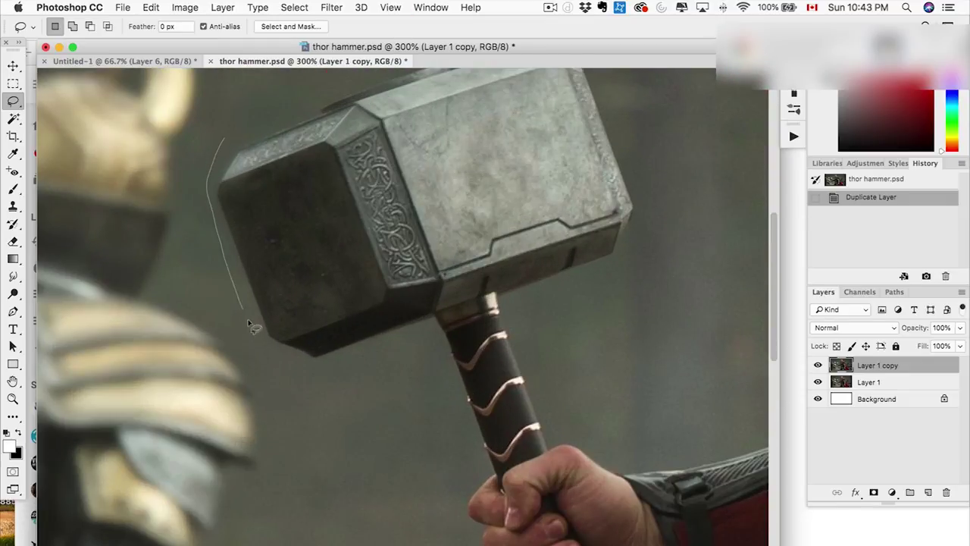
{"action": "mouse_move", "coordinate": [308, 377]}
{"action": "left_mouse_down"}
{"action": "mouse_move", "coordinate": [349, 369]}
{"action": "mouse_move", "coordinate": [391, 352]}
{"action": "mouse_move", "coordinate": [437, 383]}
{"action": "mouse_move", "coordinate": [469, 452]}
{"action": "left_mouse_up"}
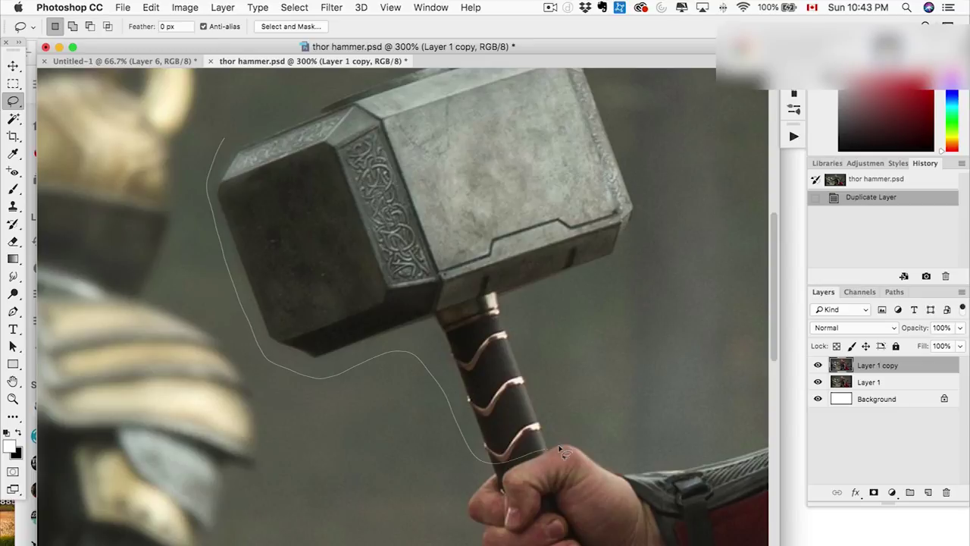
{"action": "mouse_move", "coordinate": [581, 286]}
{"action": "left_mouse_down"}
{"action": "mouse_move", "coordinate": [514, 137]}
{"action": "mouse_move", "coordinate": [492, 137]}
{"action": "left_mouse_up"}
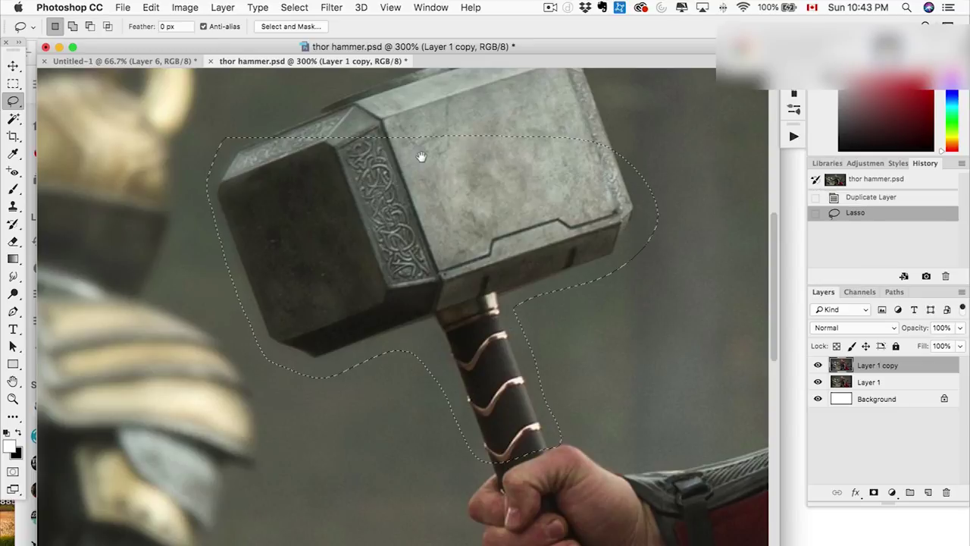
Extend the lasso selection around the top of the hammer head and refine it where the handle meets the fist
{"action": "mouse_move", "coordinate": [419, 156]}
{"action": "left_mouse_down"}
{"action": "mouse_move", "coordinate": [426, 260]}
{"action": "mouse_move", "coordinate": [441, 291]}
{"action": "left_mouse_up"}
{"action": "mouse_move", "coordinate": [255, 278]}
{"action": "left_mouse_down"}
{"action": "mouse_move", "coordinate": [457, 185]}
{"action": "mouse_move", "coordinate": [516, 173]}
{"action": "mouse_move", "coordinate": [567, 178]}
{"action": "mouse_move", "coordinate": [618, 196]}
{"action": "mouse_move", "coordinate": [650, 271]}
{"action": "mouse_move", "coordinate": [645, 336]}
{"action": "left_mouse_up"}
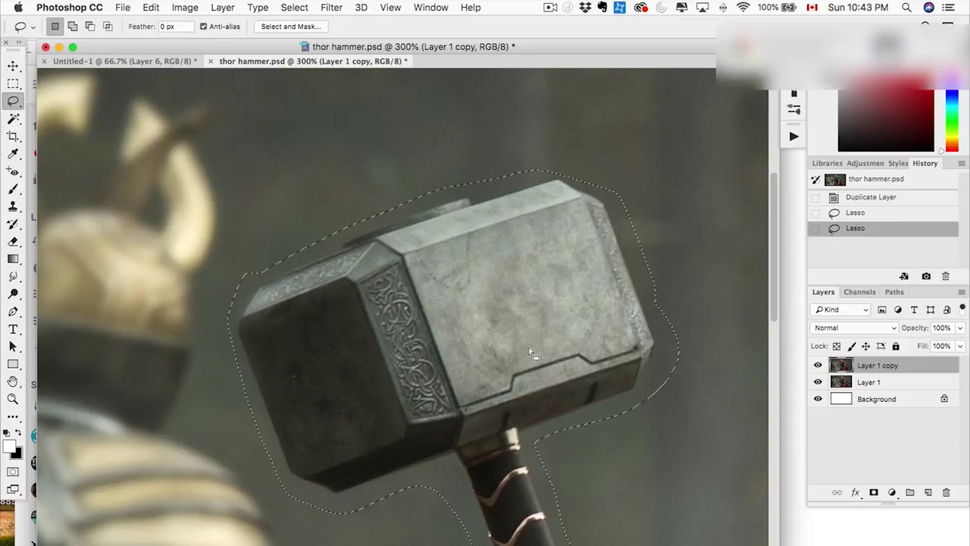
{"action": "scroll", "coordinate": [503, 342], "scroll_direction": "down", "scroll_amount": 5}
{"action": "scroll", "coordinate": [503, 341], "scroll_direction": "up", "scroll_amount": 2}
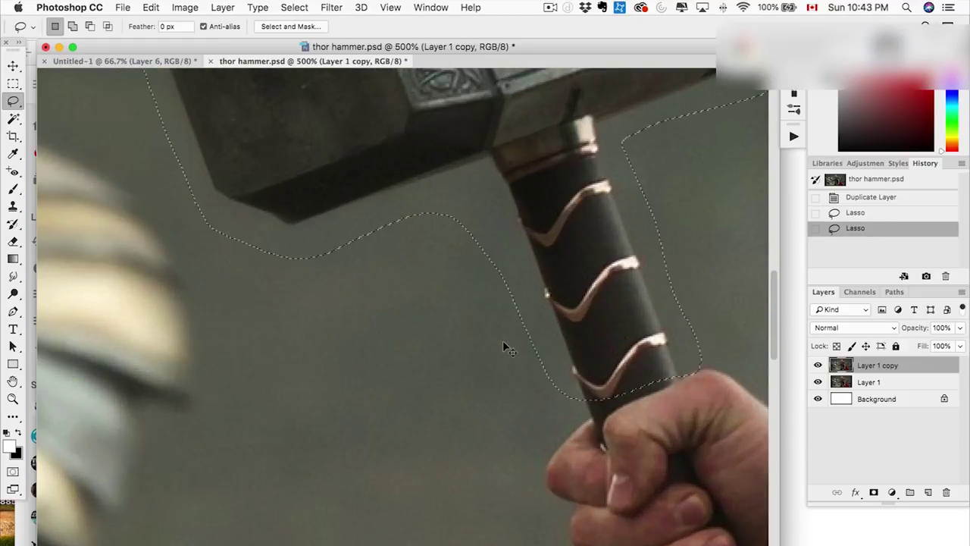
{"action": "scroll", "coordinate": [508, 346], "scroll_direction": "right", "scroll_amount": 2}
{"action": "left_click_drag", "start_coordinate": [652, 374], "coordinate": [635, 384]}
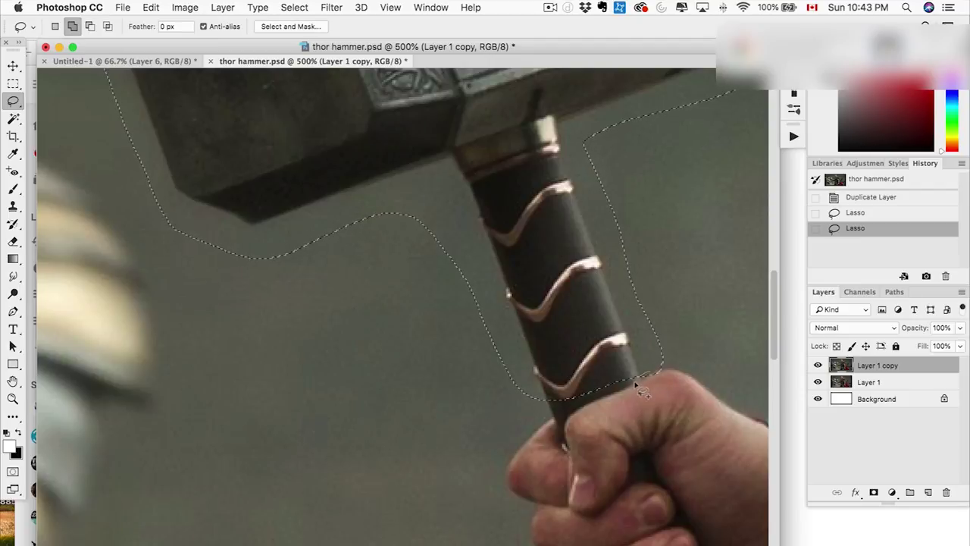
{"action": "mouse_move", "coordinate": [576, 421]}
{"action": "left_mouse_down"}
{"action": "mouse_move", "coordinate": [558, 422]}
{"action": "mouse_move", "coordinate": [558, 340]}
{"action": "left_mouse_up"}
Fill the hammer head selection with Content-Aware contents in Normal mode at 100% opacity, and deselect it
{"action": "scroll", "coordinate": [558, 340], "scroll_direction": "down", "scroll_amount": 2}
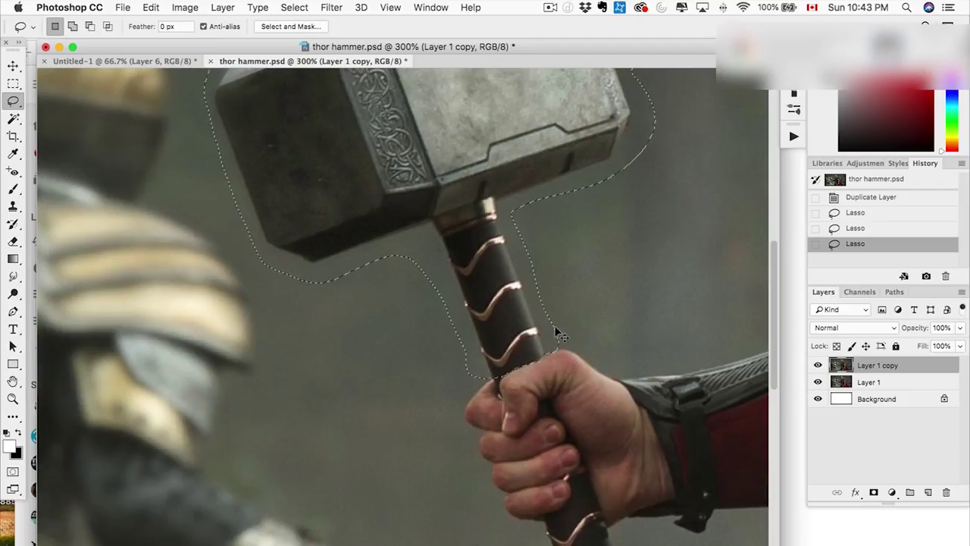
{"action": "scroll", "coordinate": [558, 333], "scroll_direction": "down", "scroll_amount": 1}
{"action": "scroll", "coordinate": [558, 334], "scroll_direction": "up", "scroll_amount": 2}
{"action": "left_click", "coordinate": [191, 9]}
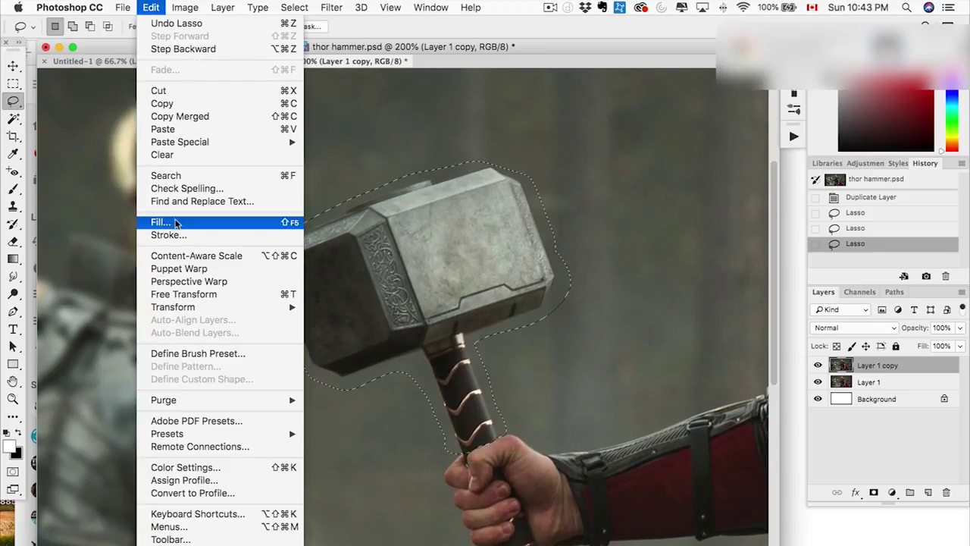
{"action": "left_click", "coordinate": [163, 221]}
{"action": "left_click", "coordinate": [570, 219]}
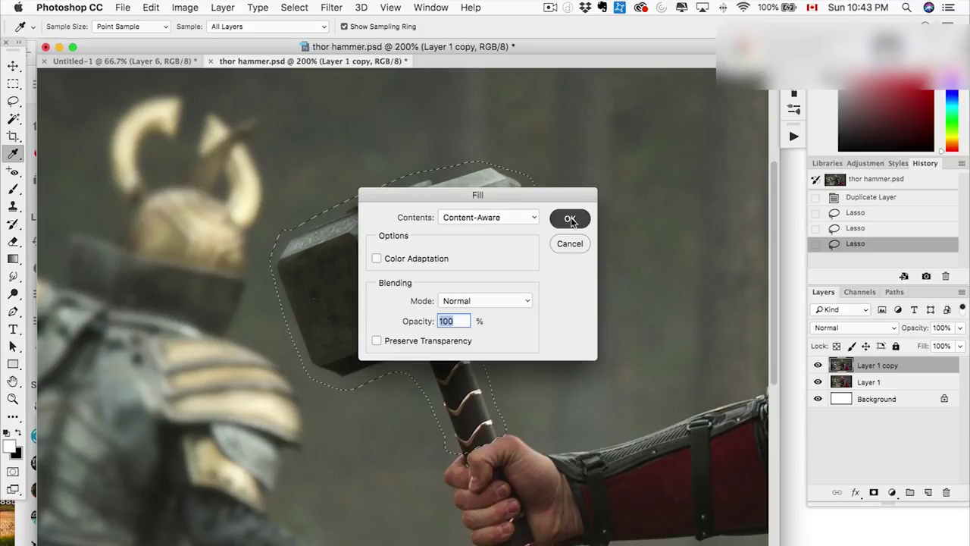
{"action": "key", "text": "l"}
{"action": "key", "text": "ctrl+d"}
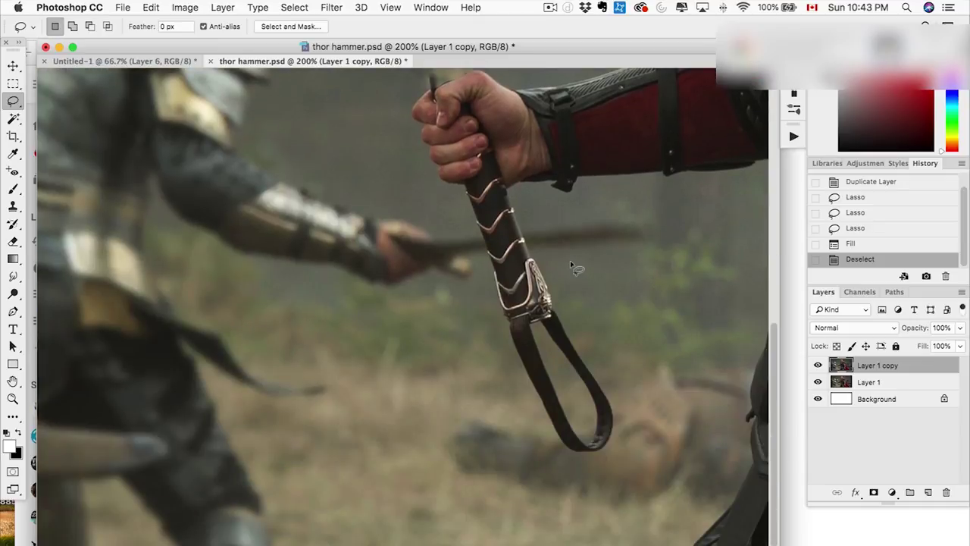
Lasso the lower handle and its strap below the fist, replace them with a fill from the background, and deselect
{"action": "key", "text": "super+equal"}
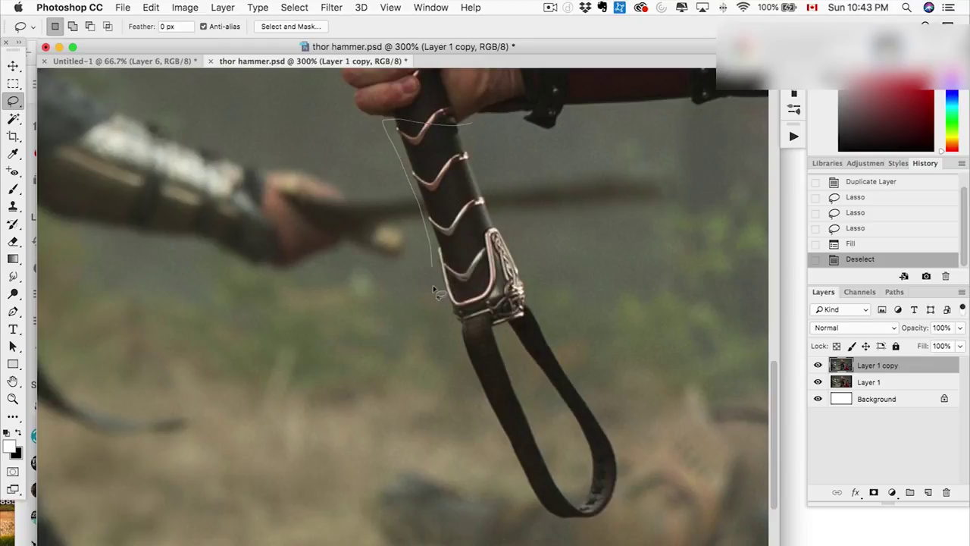
{"action": "left_click_drag", "start_coordinate": [434, 289], "coordinate": [474, 410]}
{"action": "left_click_drag", "start_coordinate": [477, 138], "coordinate": [476, 130]}
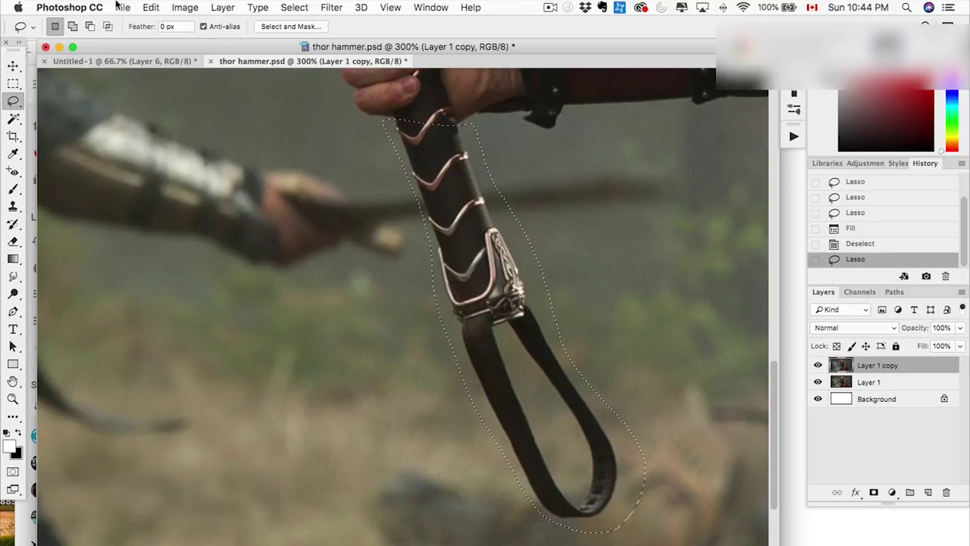
{"action": "left_click", "coordinate": [152, 6]}
{"action": "left_click", "coordinate": [160, 221]}
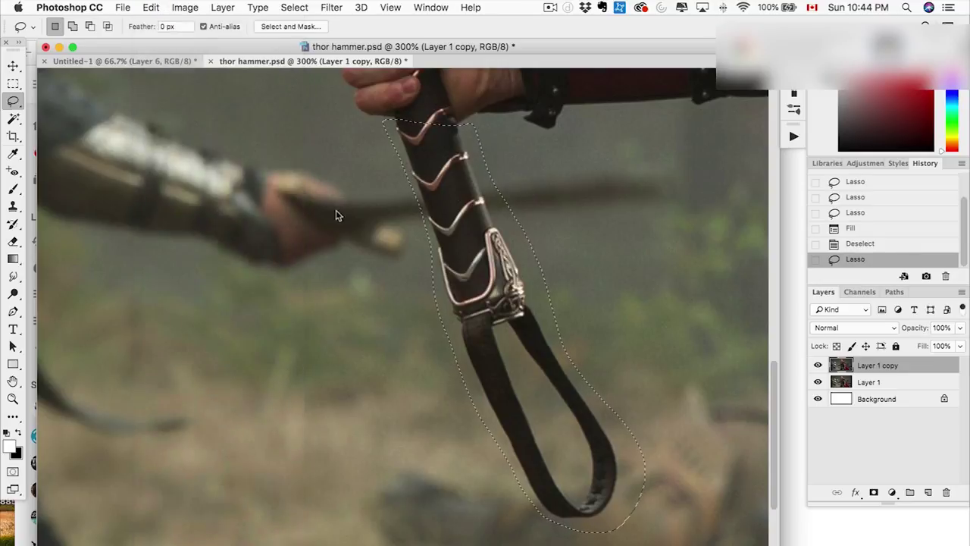
{"action": "key", "text": "Return"}
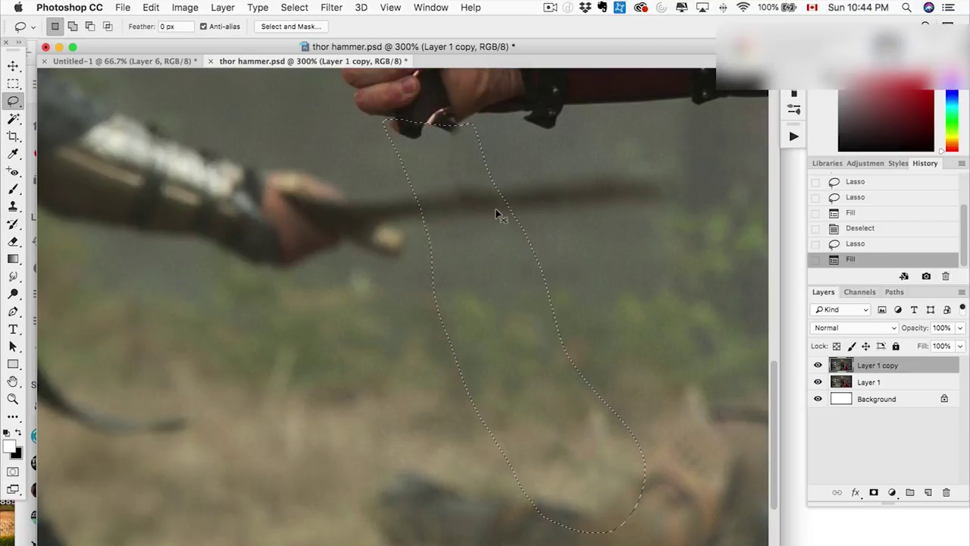
{"action": "key", "text": "super+d"}
Set the Lasso feather to 2 px and select the leftover smudge and handle tip along the fist's upper edge
{"action": "scroll", "coordinate": [500, 217], "scroll_direction": "up", "scroll_amount": 5}
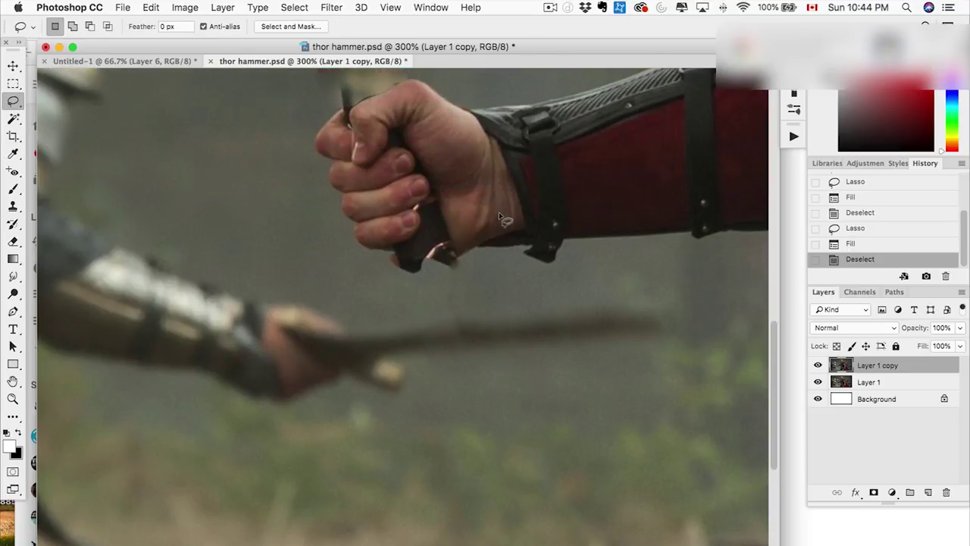
{"action": "scroll", "coordinate": [500, 218], "scroll_direction": "down", "scroll_amount": 6}
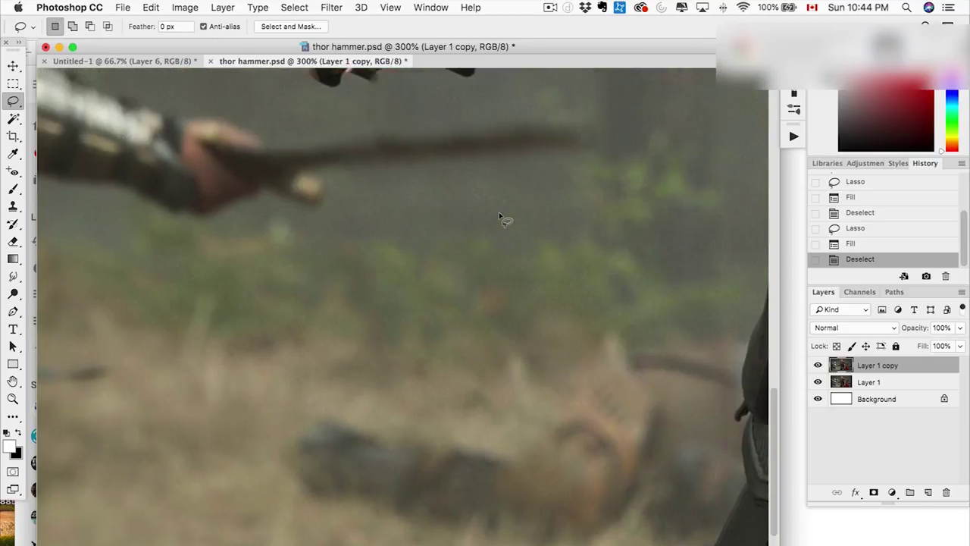
{"action": "key", "text": "super+minus"}
{"action": "key", "text": "super+minus"}
{"action": "key", "text": "super+minus"}
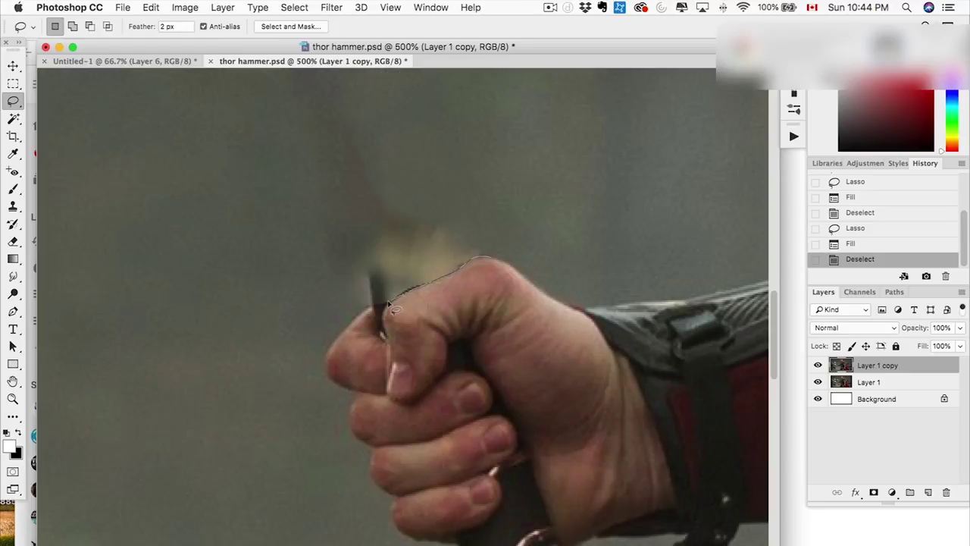
{"action": "mouse_move", "coordinate": [350, 321]}
{"action": "left_mouse_down"}
{"action": "mouse_move", "coordinate": [281, 242]}
{"action": "mouse_move", "coordinate": [548, 195]}
{"action": "mouse_move", "coordinate": [552, 227]}
{"action": "left_mouse_up"}
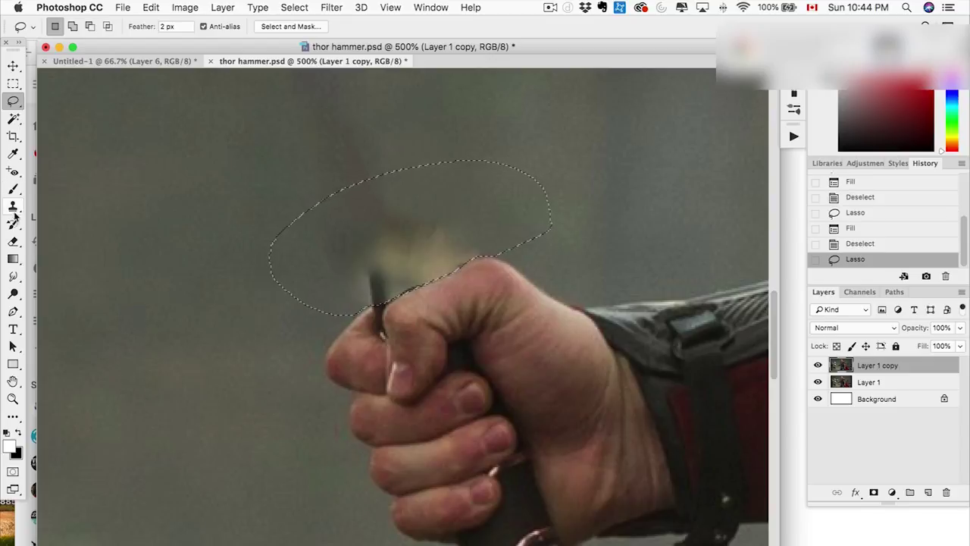
Clone nearby background over the leftovers above the fist with a 33 px Clone Stamp brush, and deselect the area
{"action": "left_click", "coordinate": [13, 205]}
{"action": "left_click", "coordinate": [270, 256], "text": "alt"}
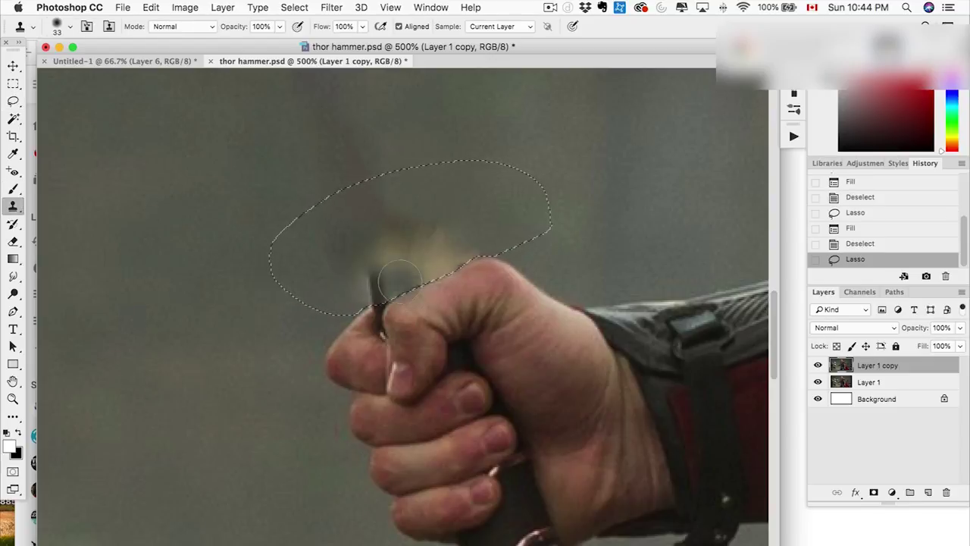
{"action": "left_click", "coordinate": [364, 291]}
{"action": "left_click_drag", "start_coordinate": [393, 282], "coordinate": [435, 265]}
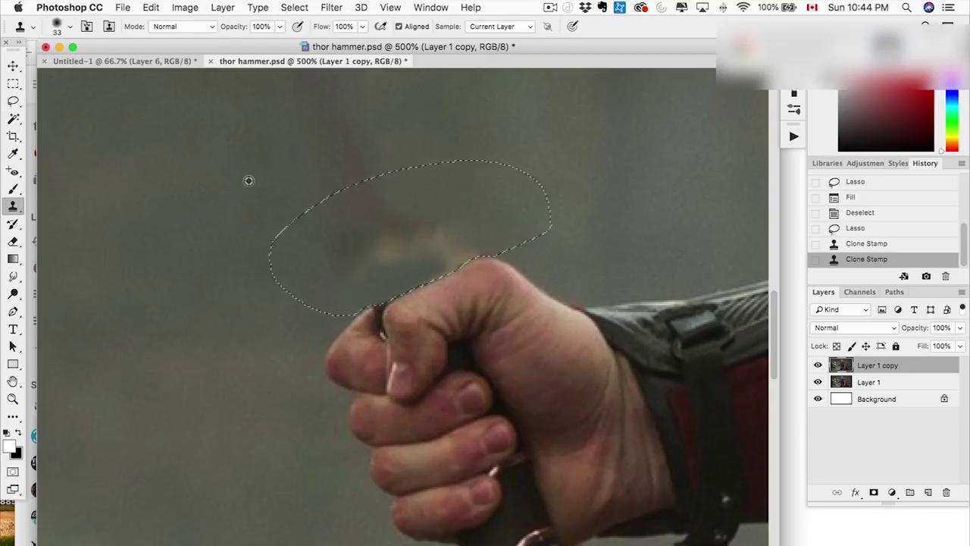
{"action": "left_click", "coordinate": [346, 217], "text": "alt"}
{"action": "left_click_drag", "start_coordinate": [374, 258], "coordinate": [407, 238]}
{"action": "left_click", "coordinate": [417, 180], "text": "alt"}
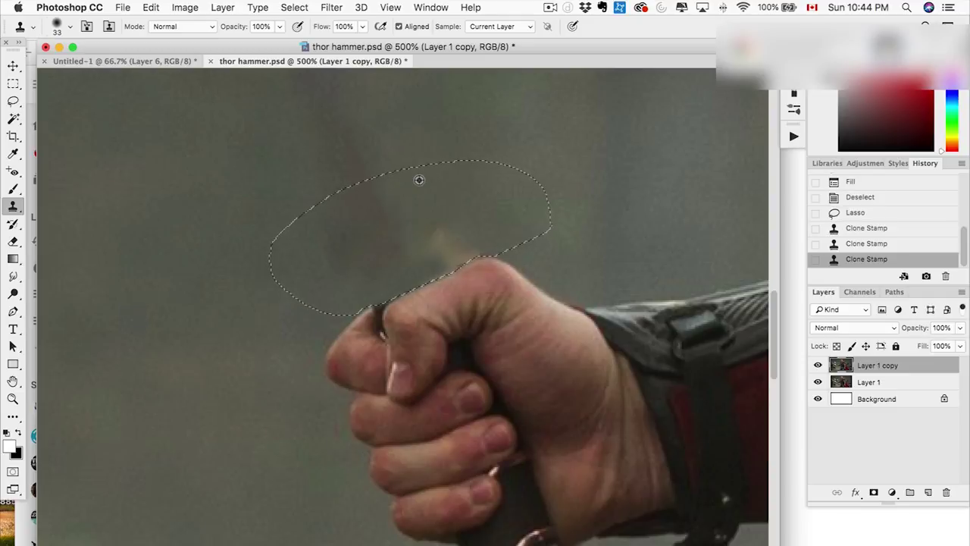
{"action": "mouse_move", "coordinate": [447, 268]}
{"action": "left_mouse_down"}
{"action": "mouse_move", "coordinate": [438, 242]}
{"action": "mouse_move", "coordinate": [449, 263]}
{"action": "left_mouse_up"}
{"action": "left_click", "coordinate": [519, 218], "text": "alt"}
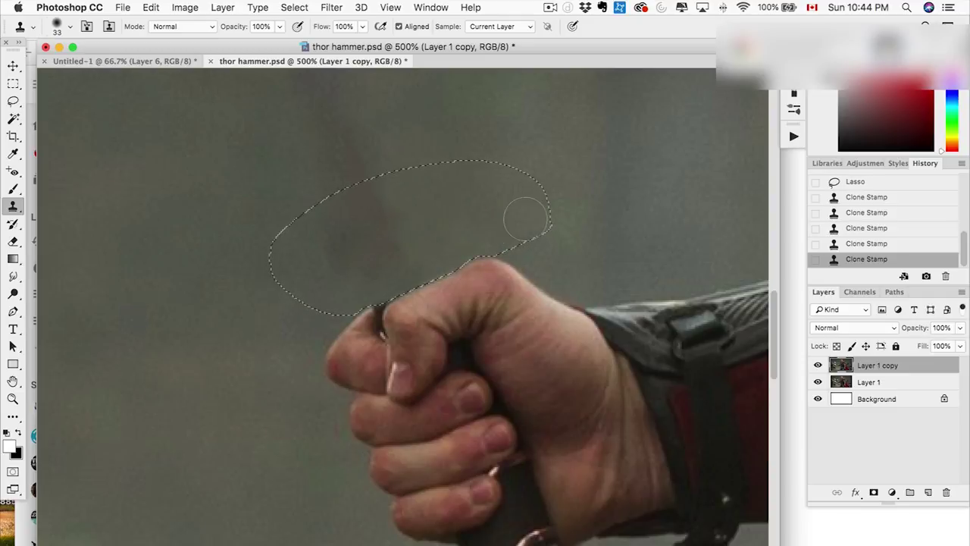
{"action": "key", "text": "cmd+d"}
Lasso the handle remnants below the fist, clone the adjacent background over them, and deselect the area
{"action": "scroll", "coordinate": [591, 266], "scroll_direction": "down", "scroll_amount": 3}
{"action": "scroll", "coordinate": [590, 266], "scroll_direction": "down", "scroll_amount": 1}
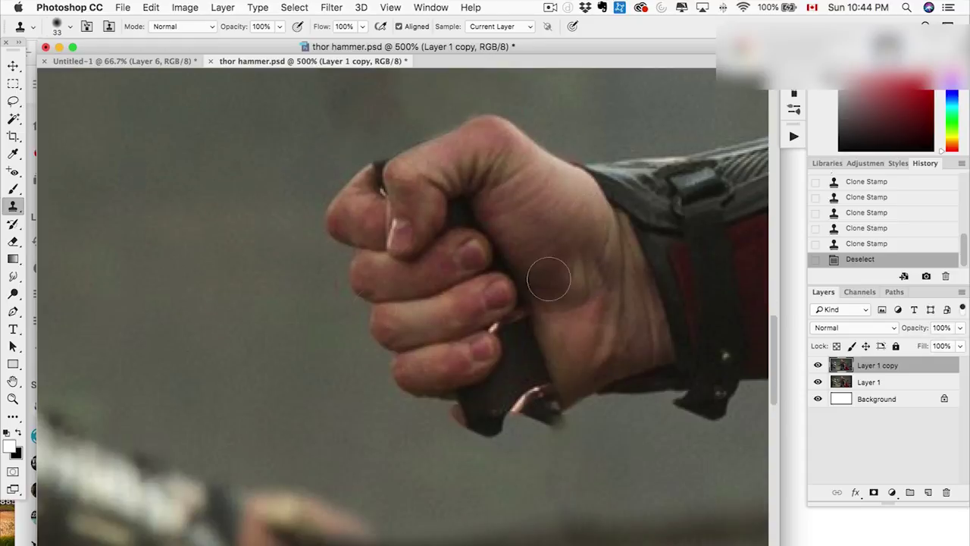
{"action": "left_click", "coordinate": [14, 103]}
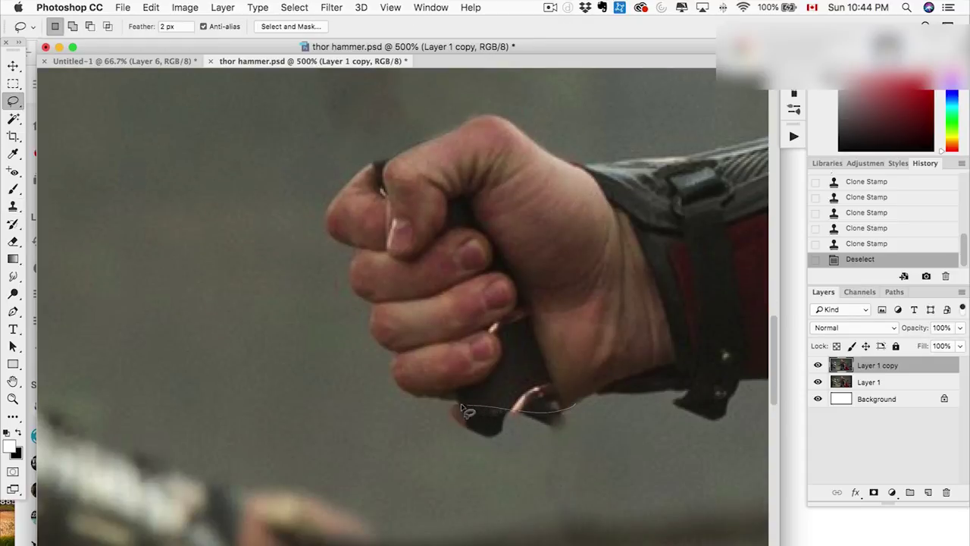
{"action": "mouse_move", "coordinate": [520, 493]}
{"action": "left_mouse_down"}
{"action": "mouse_move", "coordinate": [596, 480]}
{"action": "mouse_move", "coordinate": [605, 411]}
{"action": "left_mouse_up"}
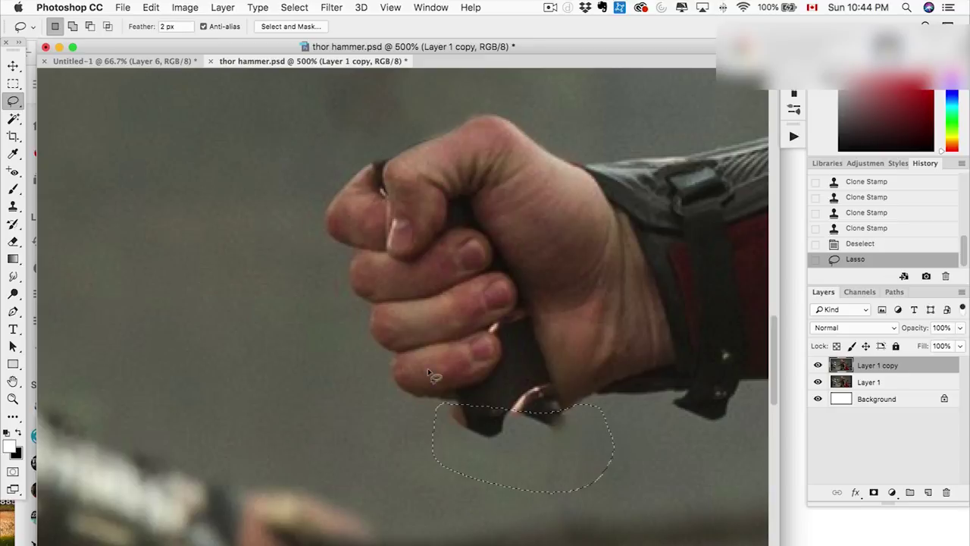
{"action": "key", "text": "s"}
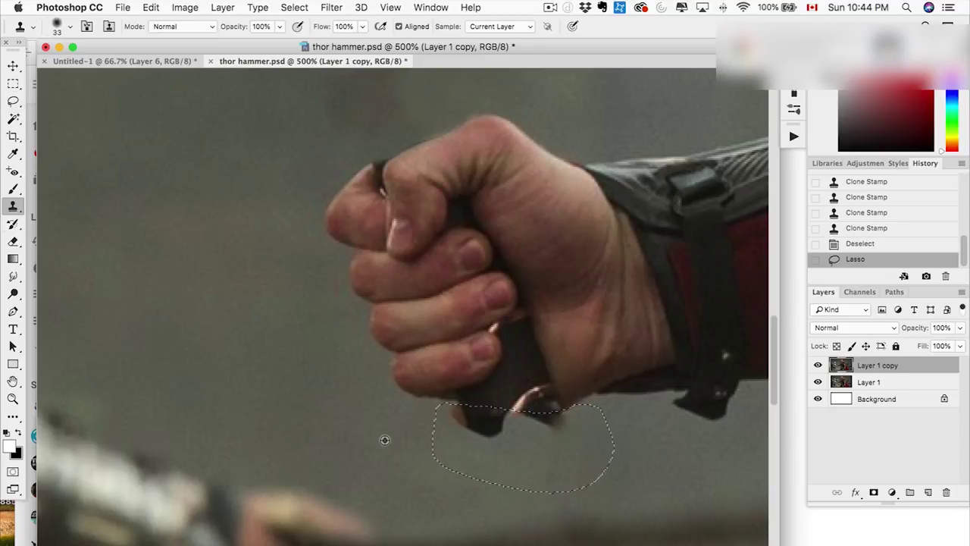
{"action": "mouse_move", "coordinate": [462, 428]}
{"action": "left_mouse_down"}
{"action": "mouse_move", "coordinate": [548, 417]}
{"action": "mouse_move", "coordinate": [563, 424]}
{"action": "mouse_move", "coordinate": [496, 425]}
{"action": "mouse_move", "coordinate": [574, 426]}
{"action": "left_mouse_up"}
{"action": "key", "text": "super+d"}
Lasso the remaining handle between the lower fingers and palm with a 2 px feather, and switch to the Clone Stamp
{"action": "scroll", "coordinate": [723, 530], "scroll_direction": "up", "scroll_amount": 2}
{"action": "scroll", "coordinate": [691, 467], "scroll_direction": "right", "scroll_amount": 4}
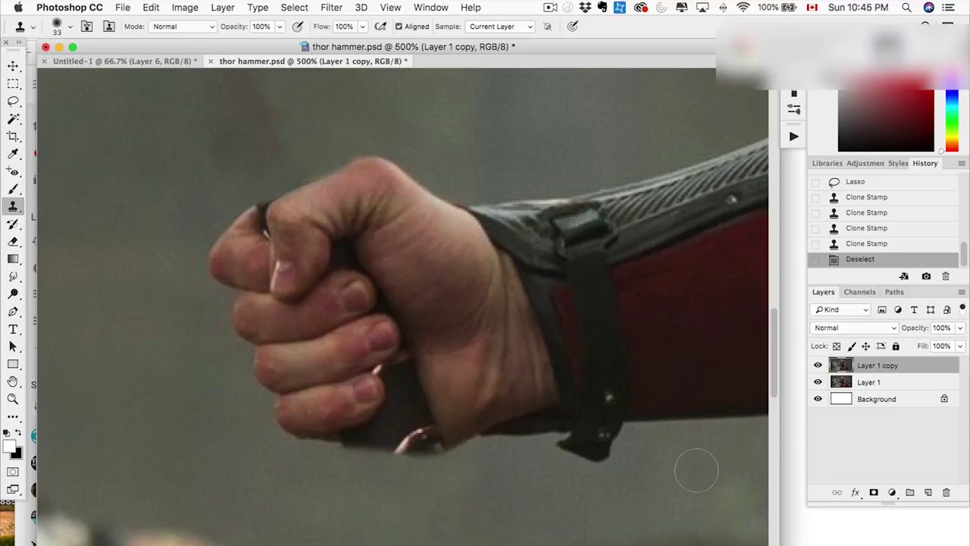
{"action": "key", "text": "super+1"}
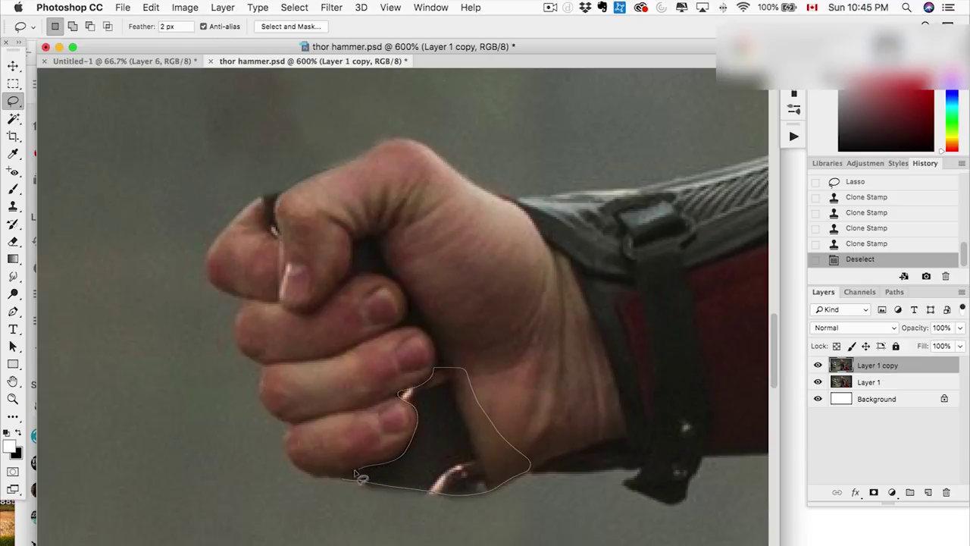
{"action": "left_click_drag", "start_coordinate": [331, 489], "coordinate": [358, 506]}
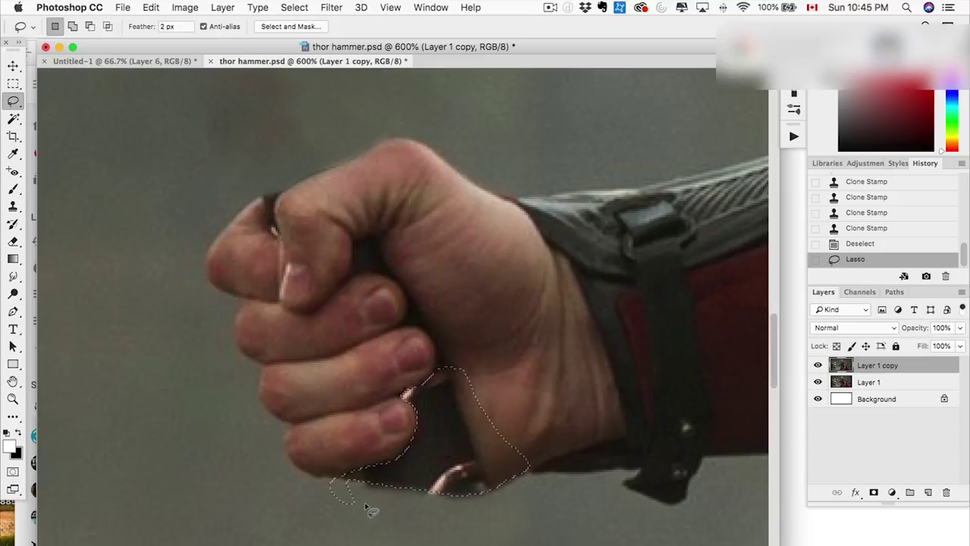
{"action": "left_click", "coordinate": [13, 206]}
{"action": "right_click", "coordinate": [504, 402]}
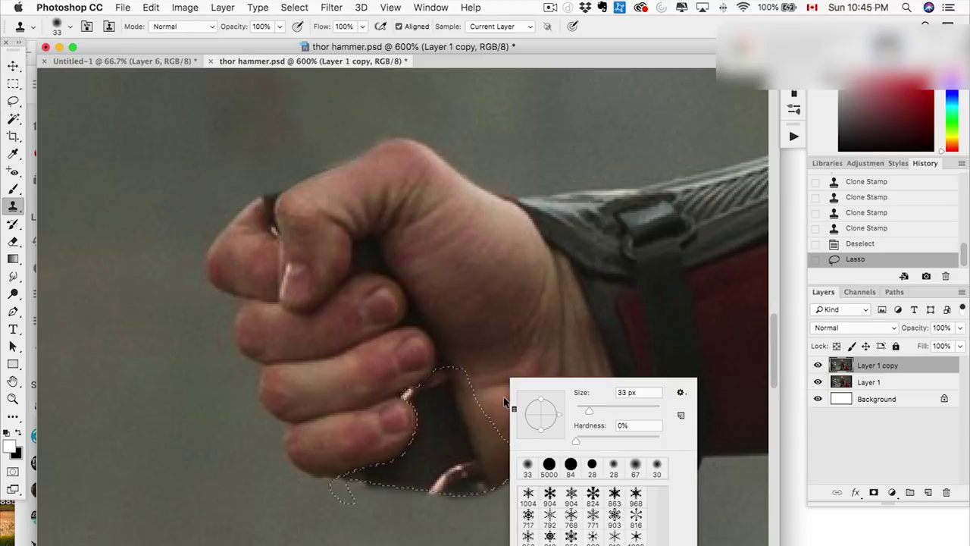
{"action": "left_click", "coordinate": [579, 350]}
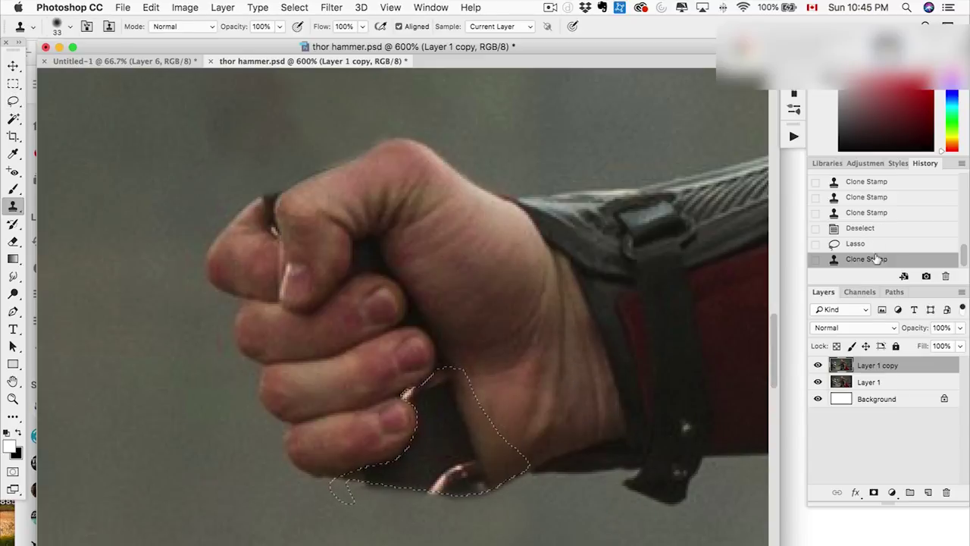
{"action": "left_click", "coordinate": [871, 244]}
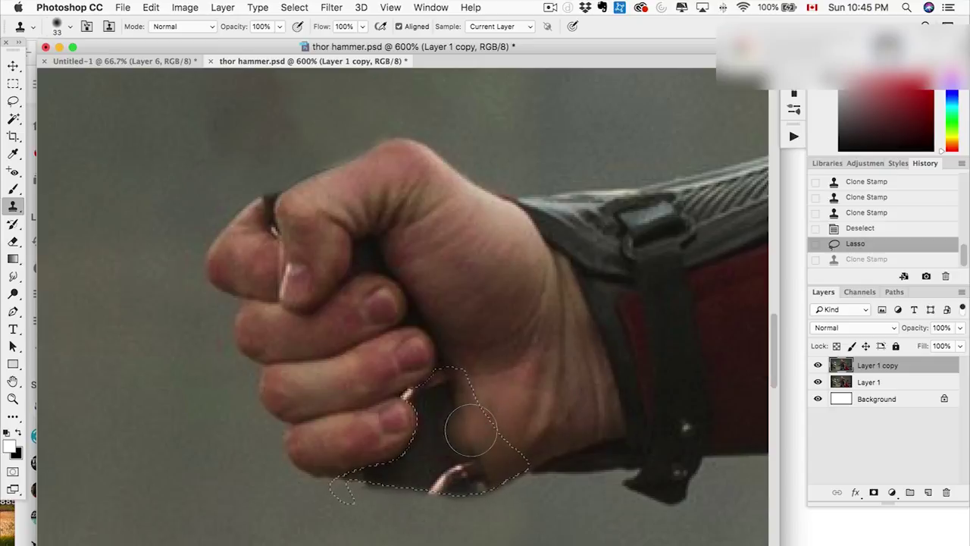
Clone palm skin over the remaining hammer handle in the selected area between the lower fingers and the palm
{"action": "left_click", "coordinate": [455, 401]}
{"action": "left_click", "coordinate": [503, 416]}
{"action": "left_click", "coordinate": [450, 397]}
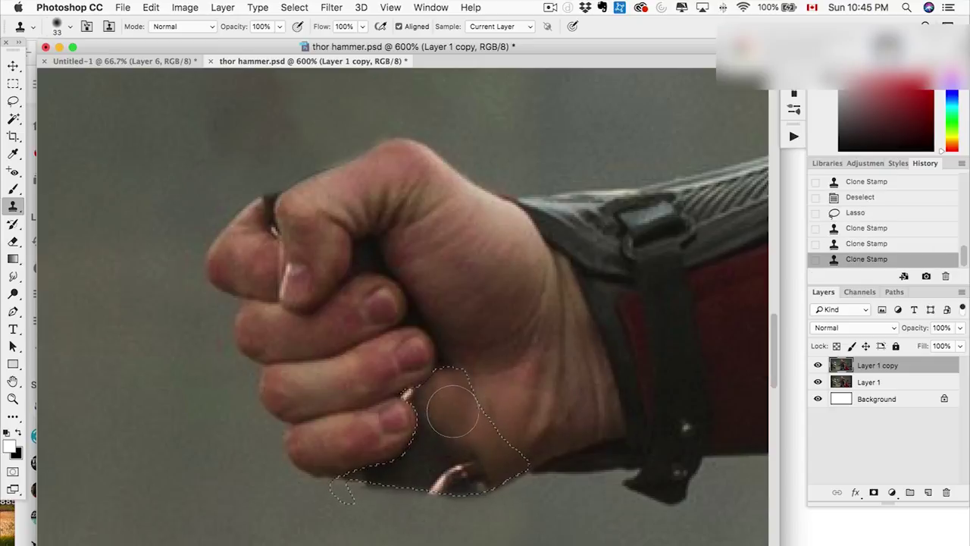
{"action": "left_click", "coordinate": [485, 413]}
{"action": "left_click", "coordinate": [472, 473]}
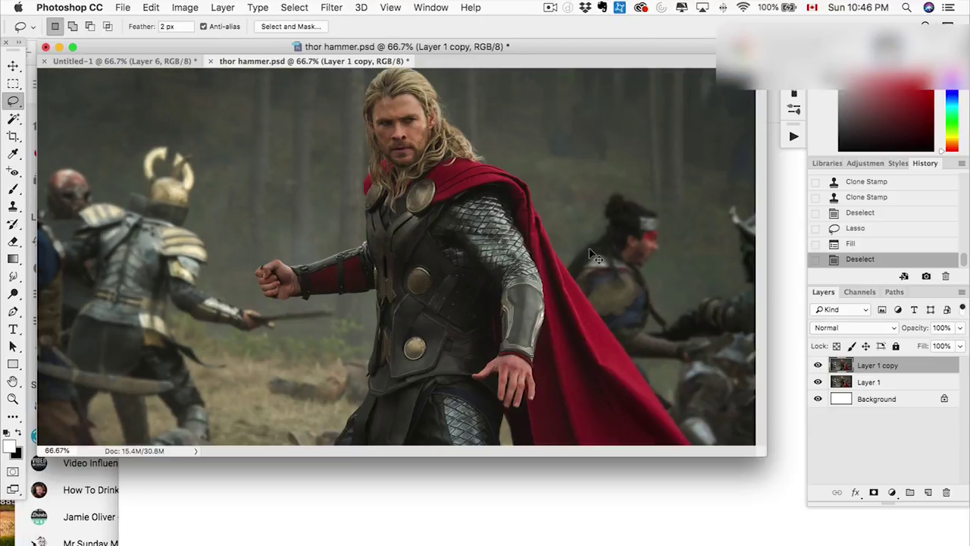
Duplicate the retouched Layer 1 copy
{"action": "key", "text": "super+="}
{"action": "key", "text": "super+="}
{"action": "key", "text": "super+="}
{"action": "key", "text": "super+="}
{"action": "scroll", "coordinate": [589, 253], "scroll_direction": "left", "scroll_amount": 8}
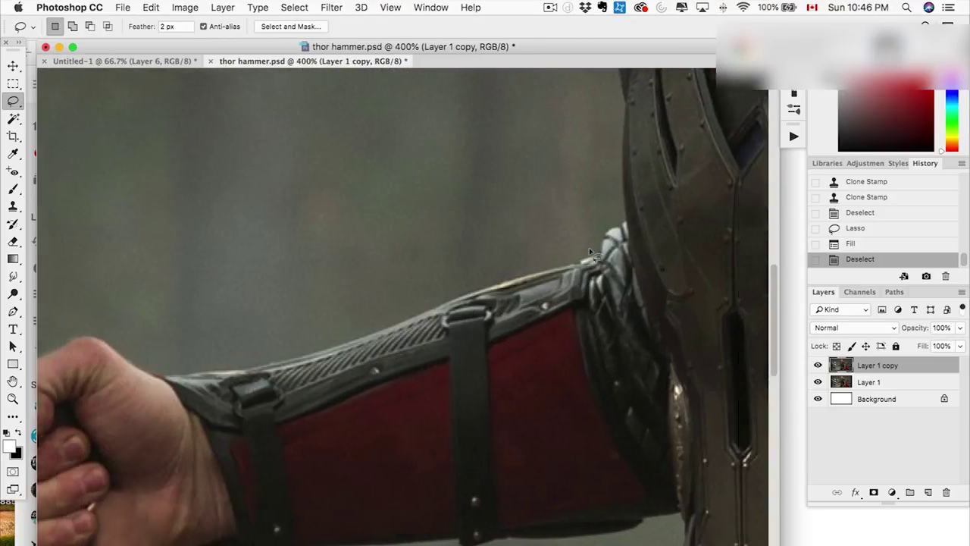
{"action": "scroll", "coordinate": [594, 256], "scroll_direction": "left", "scroll_amount": 5}
{"action": "scroll", "coordinate": [594, 256], "scroll_direction": "down", "scroll_amount": 3}
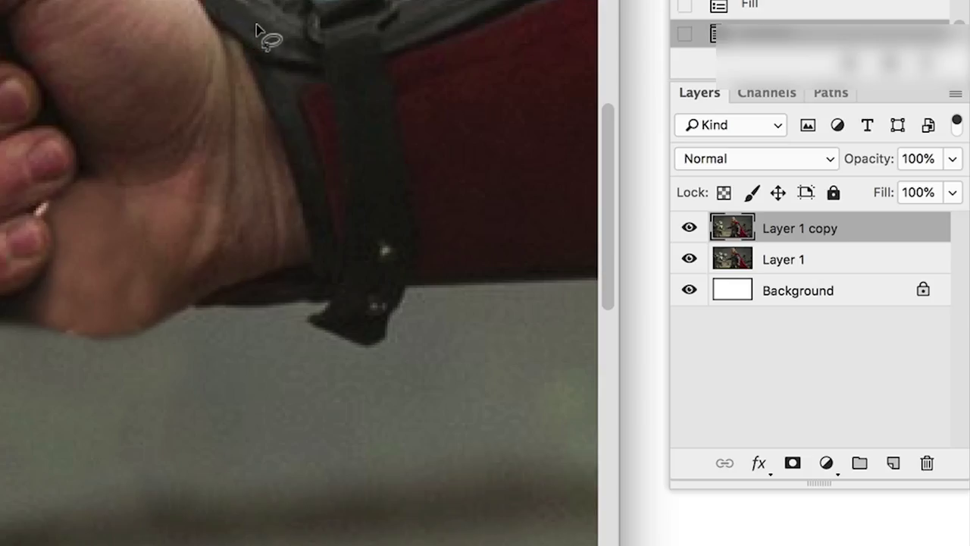
{"action": "left_click_drag", "start_coordinate": [819, 227], "coordinate": [893, 462]}
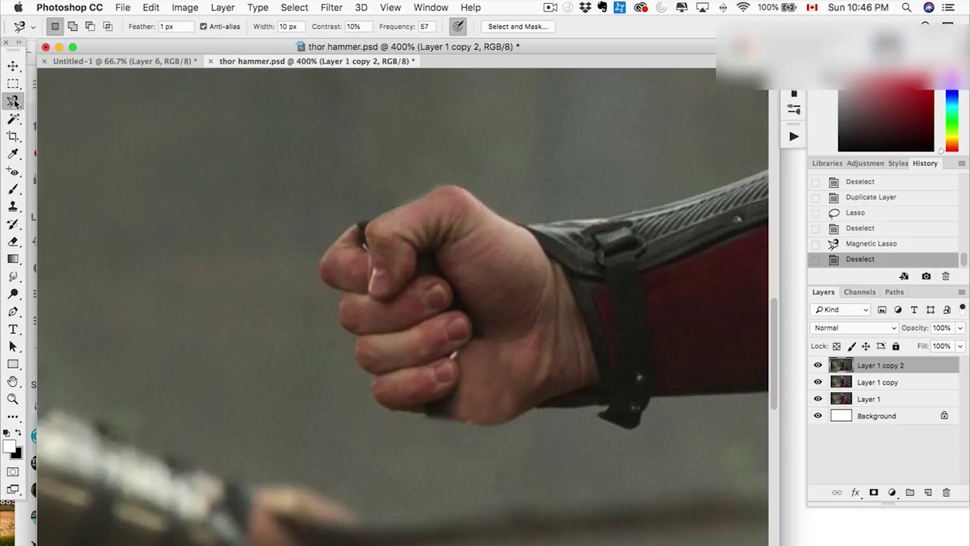
Outline the curled fingers and thumb of the fist with the regular Lasso at a 2 px feather
{"action": "key", "text": "shift+l"}
{"action": "key", "text": "ctrl+plus"}
{"action": "key", "text": "ctrl+plus"}
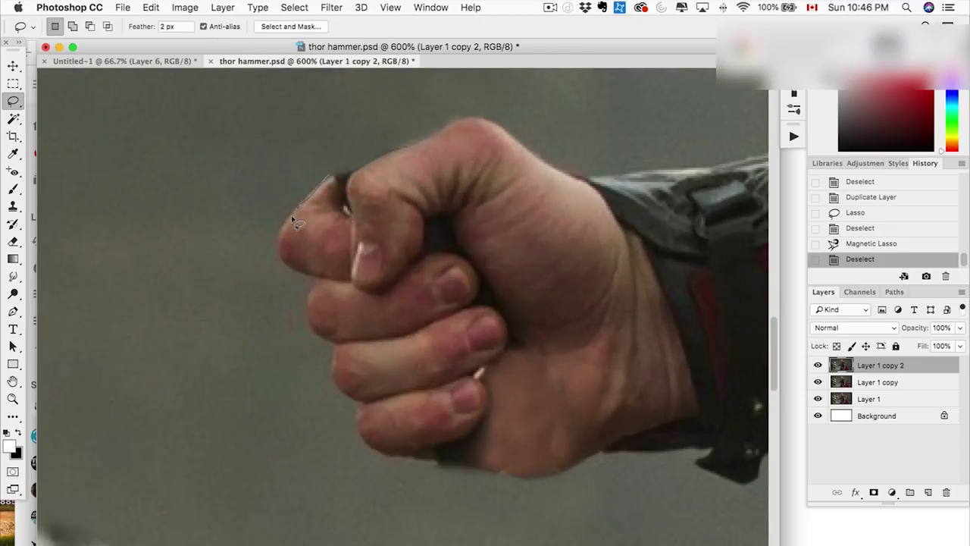
{"action": "mouse_move", "coordinate": [404, 462]}
{"action": "left_mouse_down"}
{"action": "mouse_move", "coordinate": [448, 445]}
{"action": "mouse_move", "coordinate": [483, 418]}
{"action": "mouse_move", "coordinate": [470, 330]}
{"action": "left_mouse_up"}
{"action": "mouse_move", "coordinate": [336, 179]}
{"action": "left_mouse_down"}
{"action": "mouse_move", "coordinate": [349, 198]}
{"action": "mouse_move", "coordinate": [338, 182]}
{"action": "left_mouse_up"}
{"action": "mouse_move", "coordinate": [347, 195]}
{"action": "left_mouse_down"}
{"action": "mouse_move", "coordinate": [353, 208]}
{"action": "mouse_move", "coordinate": [381, 159]}
{"action": "left_mouse_up"}
{"action": "mouse_move", "coordinate": [442, 130]}
{"action": "left_mouse_down"}
{"action": "mouse_move", "coordinate": [472, 223]}
{"action": "mouse_move", "coordinate": [433, 253]}
{"action": "mouse_move", "coordinate": [475, 273]}
{"action": "mouse_move", "coordinate": [320, 253]}
{"action": "mouse_move", "coordinate": [325, 262]}
{"action": "left_mouse_up"}
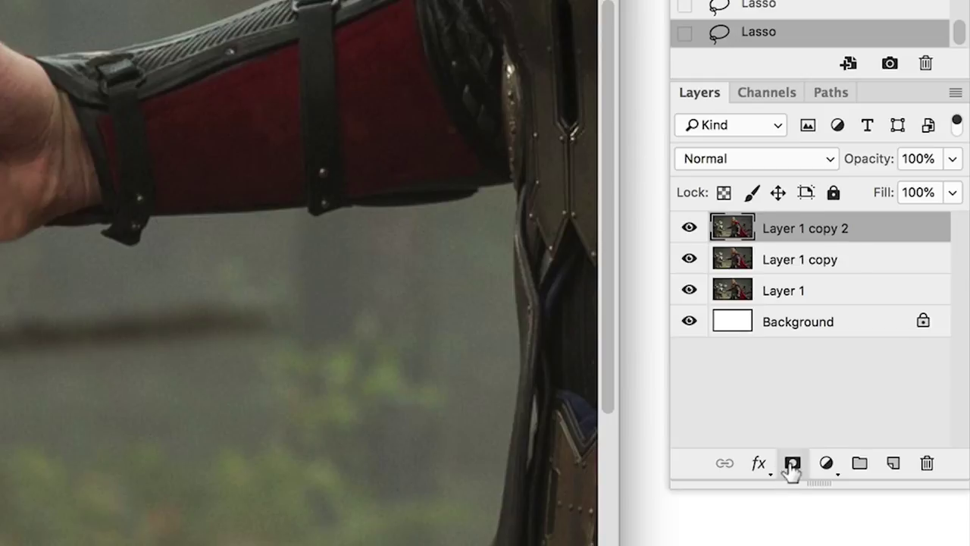
Add a layer mask to Layer 1 copy 2 from the finger selection
{"action": "left_click", "coordinate": [792, 467]}
{"action": "right_click", "coordinate": [798, 236]}
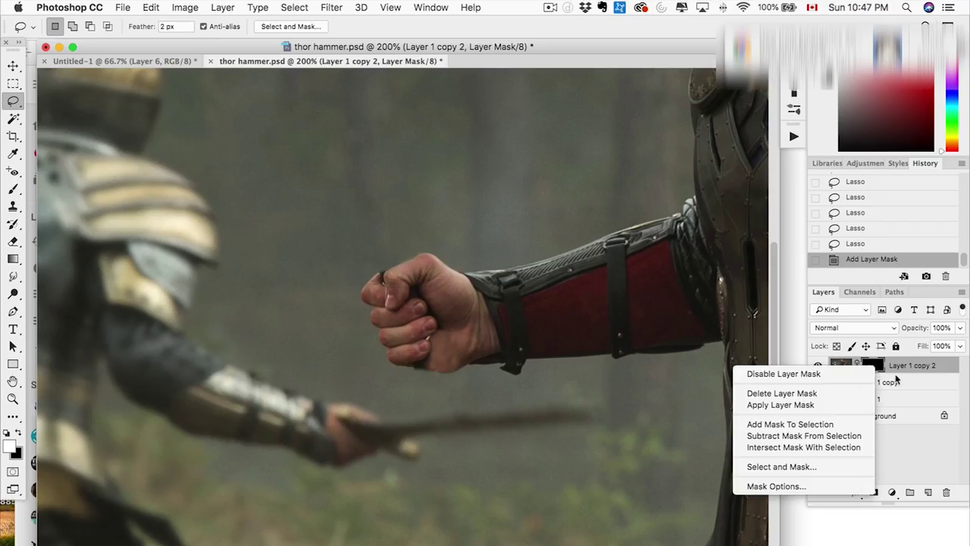
{"action": "left_click", "coordinate": [895, 375]}
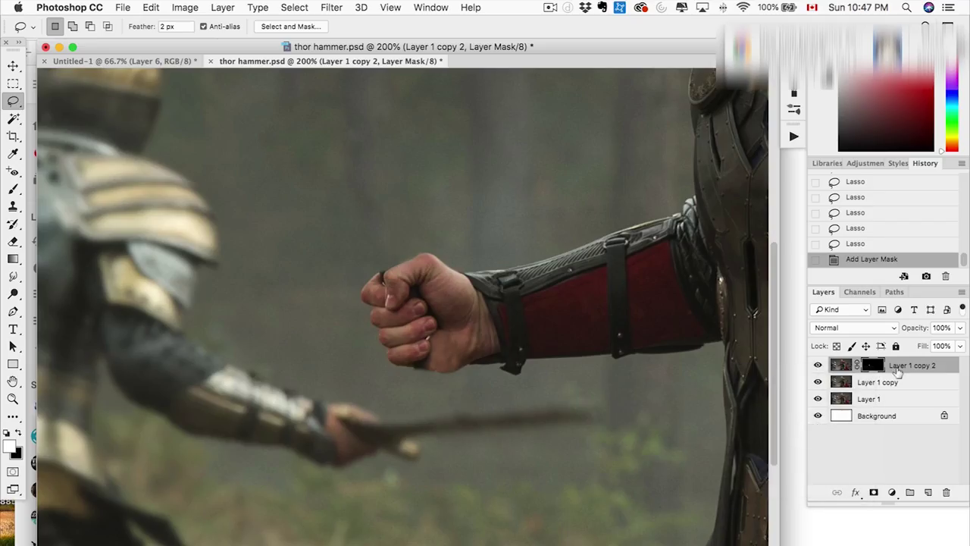
Hide all layers beneath the masked one to inspect the isolated fingers, and show them again
{"action": "key", "text": "super+minus"}
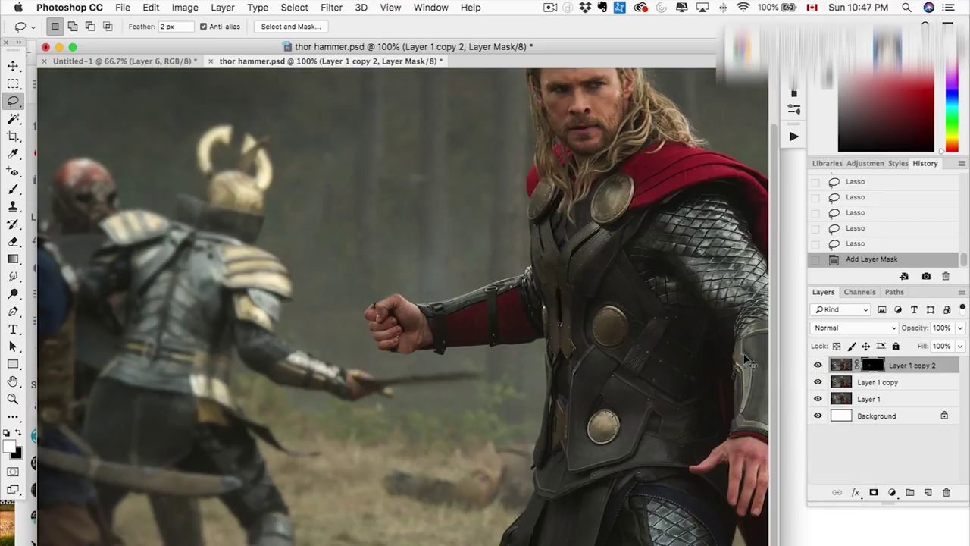
{"action": "left_click_drag", "start_coordinate": [818, 384], "coordinate": [817, 417]}
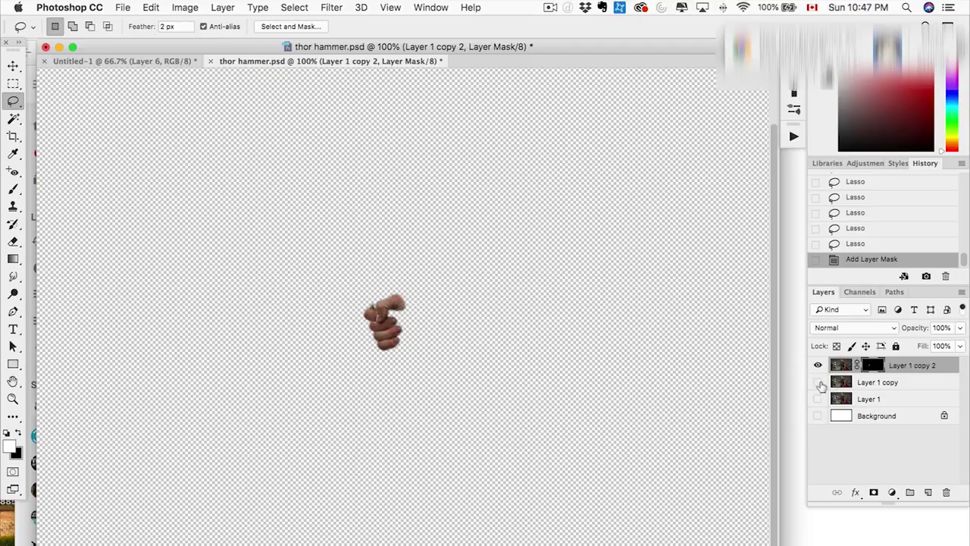
{"action": "left_click_drag", "start_coordinate": [819, 383], "coordinate": [823, 391]}
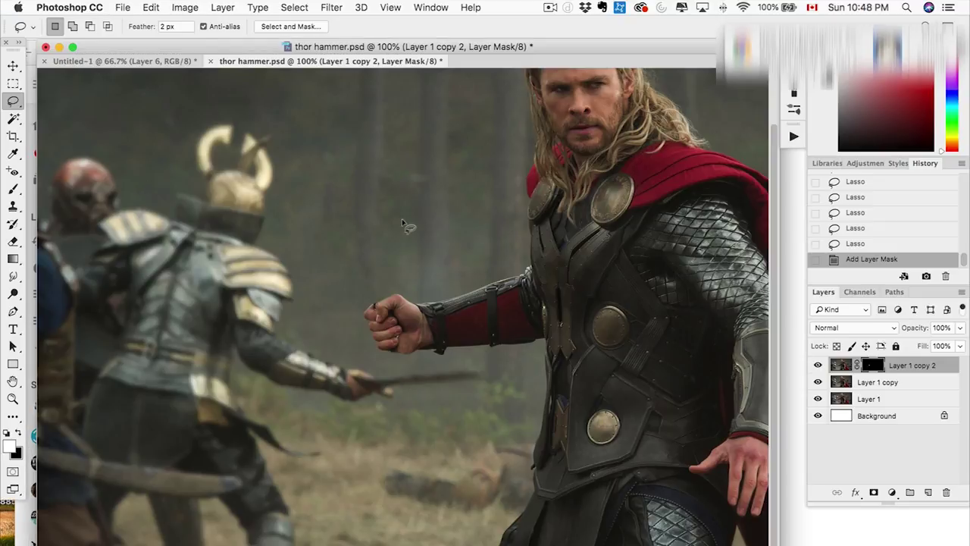
Create a tall, narrow yellow bar on a new layer over the wrist, and deselect it
{"action": "key", "text": "super+shift+alt+n"}
{"action": "key", "text": "m"}
{"action": "left_click_drag", "start_coordinate": [436, 195], "coordinate": [453, 409]}
{"action": "left_click", "coordinate": [9, 446]}
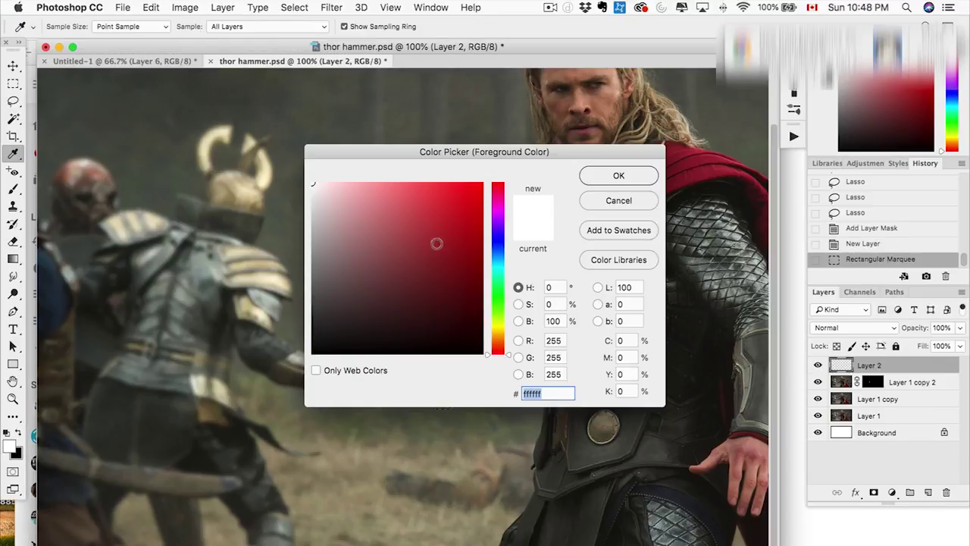
{"action": "left_click", "coordinate": [497, 331]}
{"action": "left_click_drag", "start_coordinate": [462, 203], "coordinate": [478, 184]}
{"action": "left_click", "coordinate": [619, 175]}
{"action": "key", "text": "alt+BackSpace"}
{"action": "key", "text": "super+d"}
Place the yellow bar's layer beneath the masked fingers and rotate the bar about -20.75° through the fist
{"action": "left_click_drag", "start_coordinate": [904, 365], "coordinate": [906, 386]}
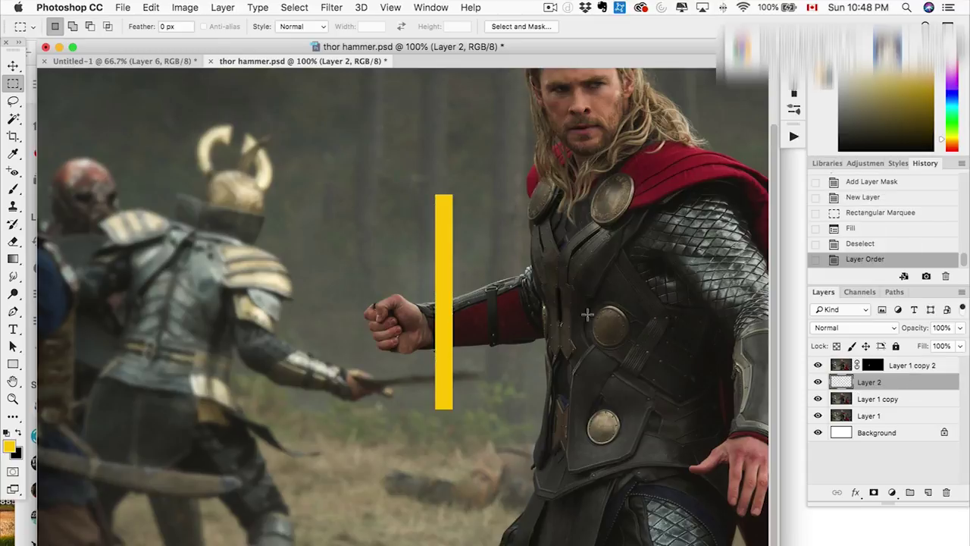
{"action": "key", "text": "super+t"}
{"action": "left_click_drag", "start_coordinate": [470, 220], "coordinate": [423, 215]}
{"action": "left_click_drag", "start_coordinate": [409, 251], "coordinate": [345, 247]}
{"action": "key", "text": "Return"}
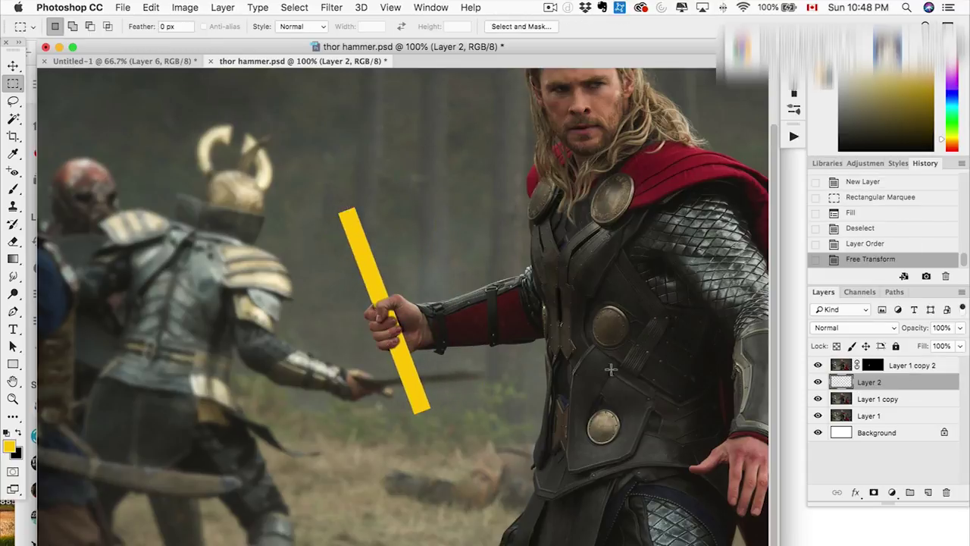
{"action": "key", "text": "super+t"}
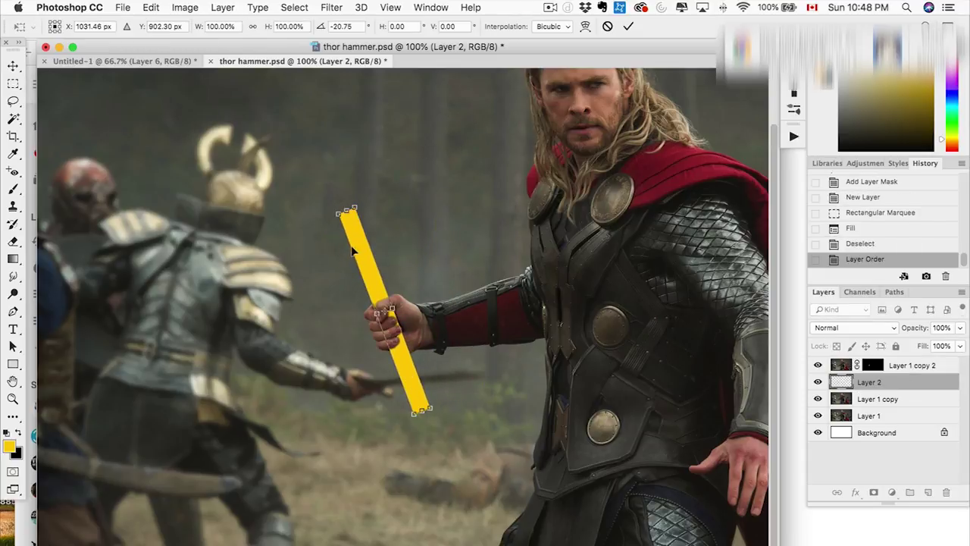
{"action": "key", "text": "Return"}
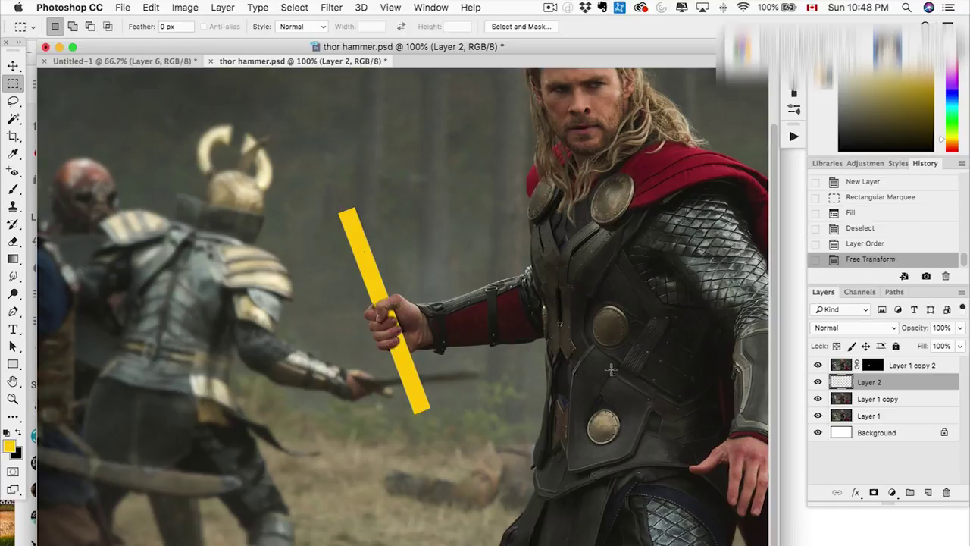
Delete the yellow bar's layer
{"action": "key", "text": "v"}
{"action": "left_click_drag", "start_coordinate": [870, 383], "coordinate": [945, 492]}
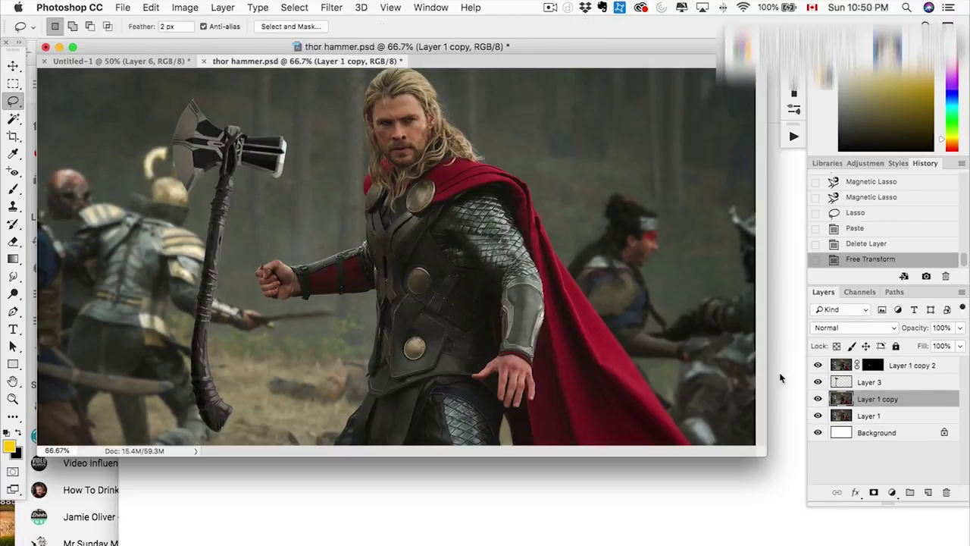
Scale the axe on Layer 3 down to about 90% with Free Transform
{"action": "left_click", "coordinate": [869, 382]}
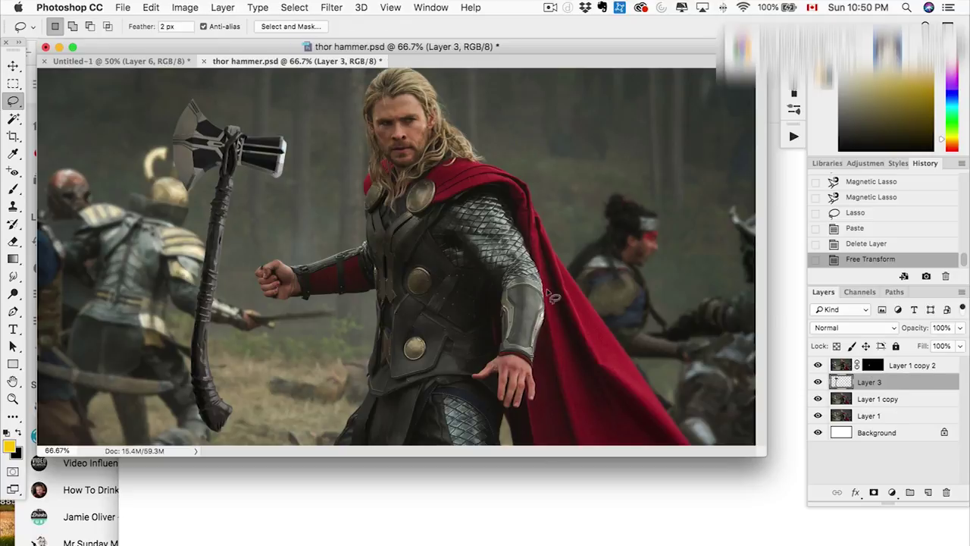
{"action": "key", "text": "super+t"}
{"action": "left_click_drag", "start_coordinate": [171, 114], "coordinate": [183, 132]}
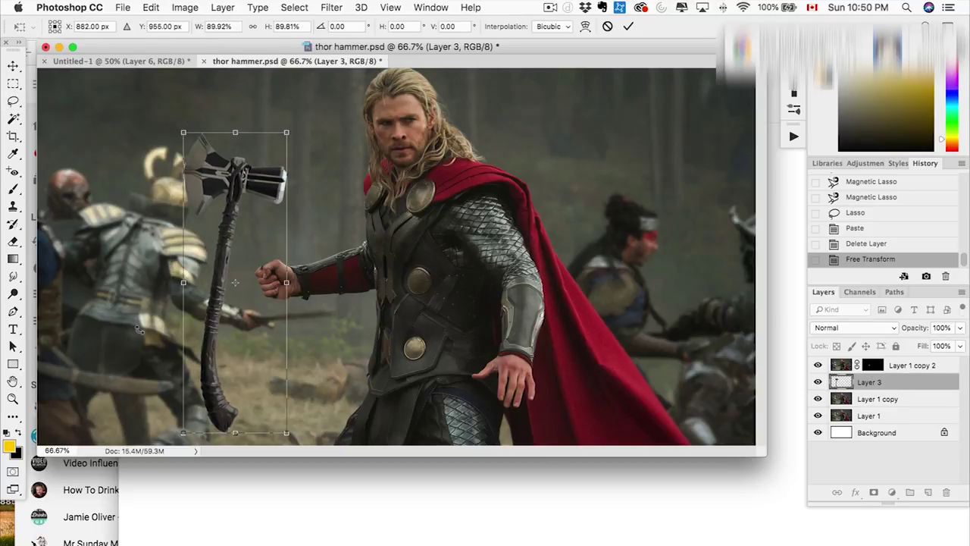
Skew the axe, moving the lower corner on the blade side inward and upward and the upper one outward
{"action": "right_click", "coordinate": [228, 382]}
{"action": "left_click", "coordinate": [250, 467]}
{"action": "right_click", "coordinate": [247, 352]}
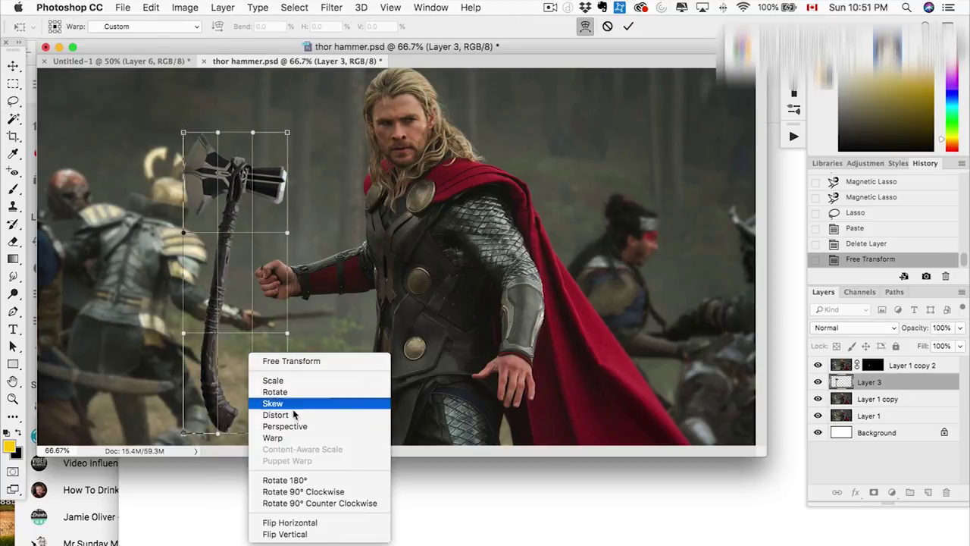
{"action": "left_click", "coordinate": [293, 406]}
{"action": "left_click_drag", "start_coordinate": [184, 434], "coordinate": [196, 422]}
{"action": "left_click_drag", "start_coordinate": [183, 134], "coordinate": [170, 137]}
{"action": "right_click", "coordinate": [244, 180]}
{"action": "left_click", "coordinate": [241, 206]}
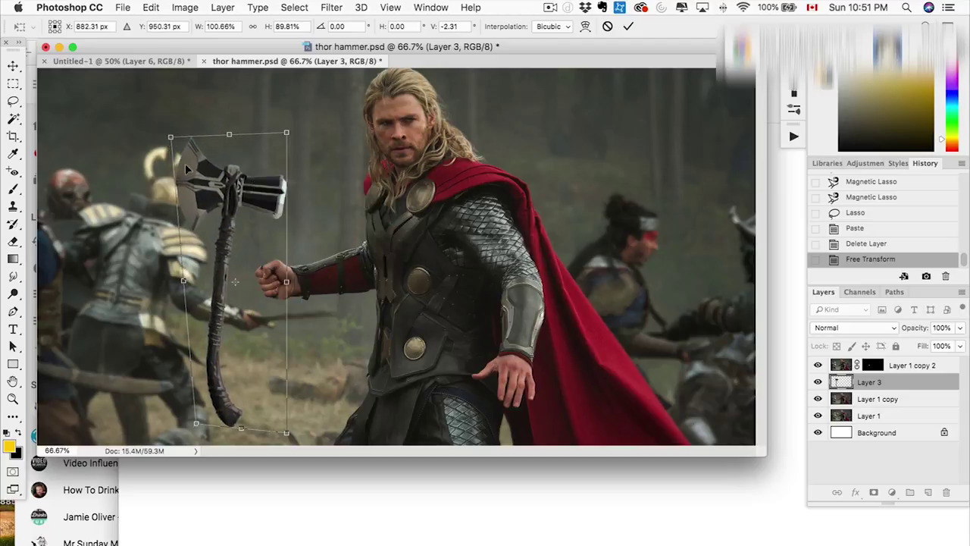
Rotate the axe counterclockwise, position its handle inside the fist, and apply the transform
{"action": "right_click", "coordinate": [218, 169]}
{"action": "left_click", "coordinate": [227, 206]}
{"action": "left_click_drag", "start_coordinate": [300, 126], "coordinate": [211, 154]}
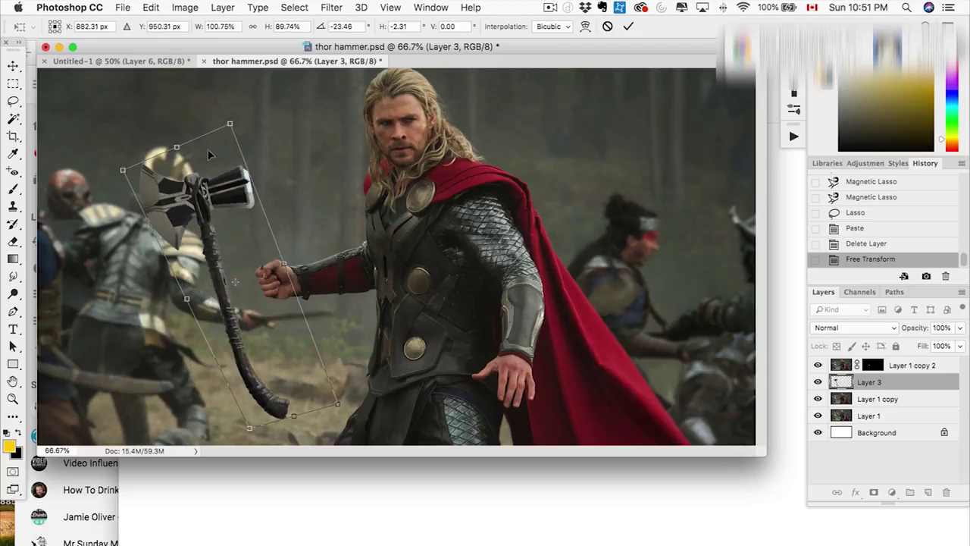
{"action": "left_click_drag", "start_coordinate": [263, 102], "coordinate": [283, 106]}
{"action": "left_click_drag", "start_coordinate": [190, 217], "coordinate": [239, 199]}
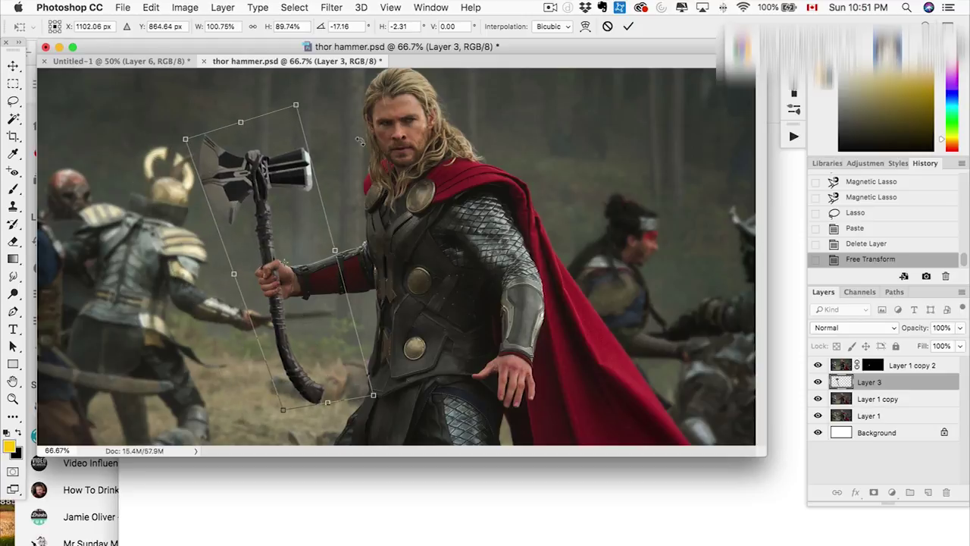
{"action": "left_click_drag", "start_coordinate": [361, 141], "coordinate": [356, 103]}
{"action": "key", "text": "Return"}
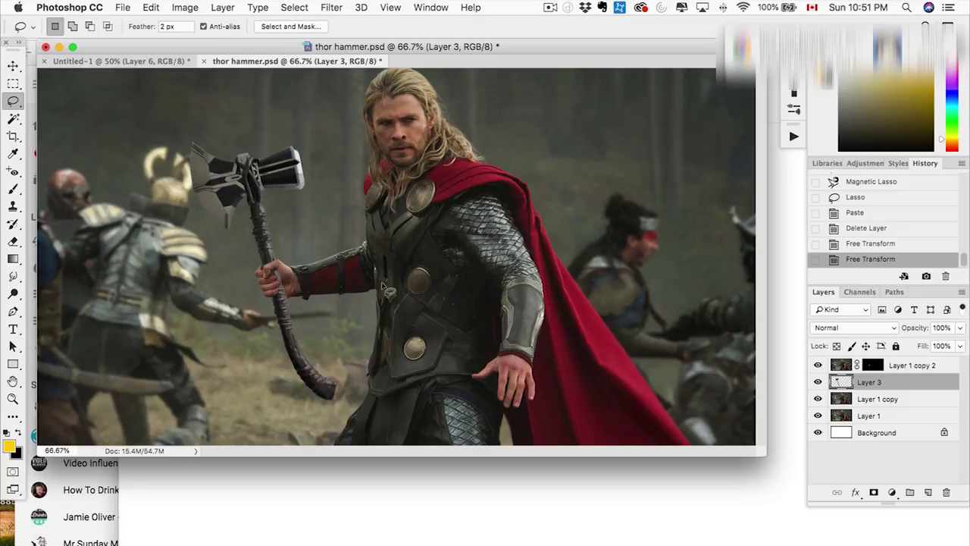
Warm the axe with a midtone Color Balance of +10 red, 0 green and -19 blue
{"action": "key", "text": "super+b"}
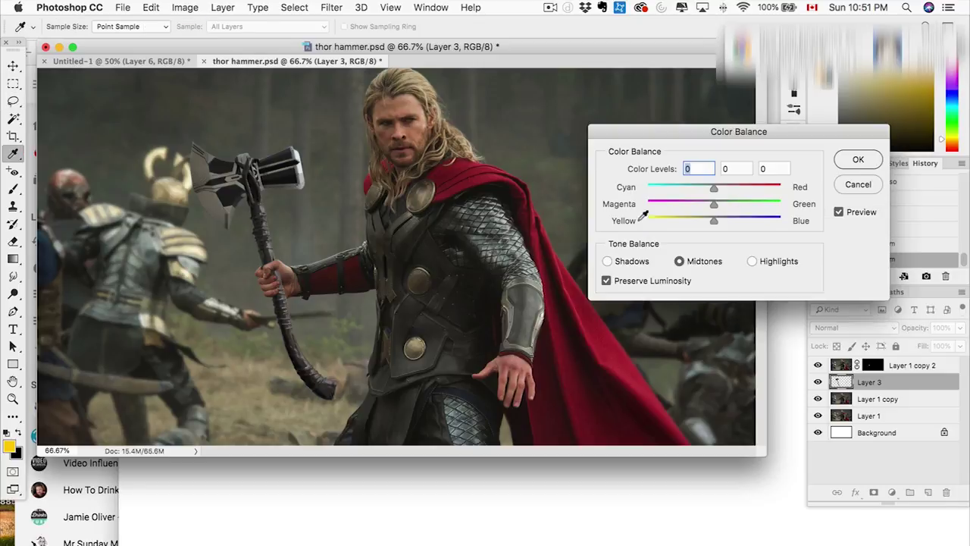
{"action": "left_click", "coordinate": [702, 222]}
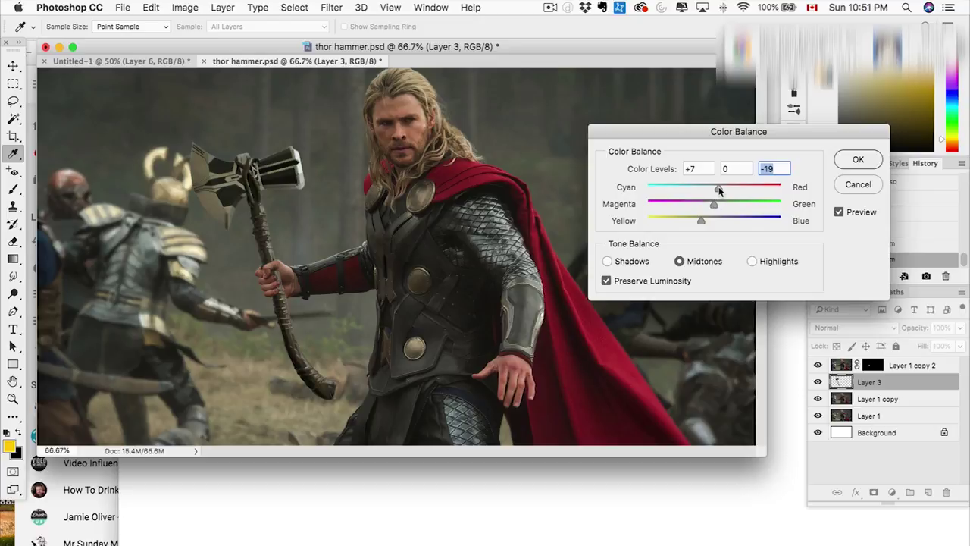
{"action": "key", "text": "Tab"}
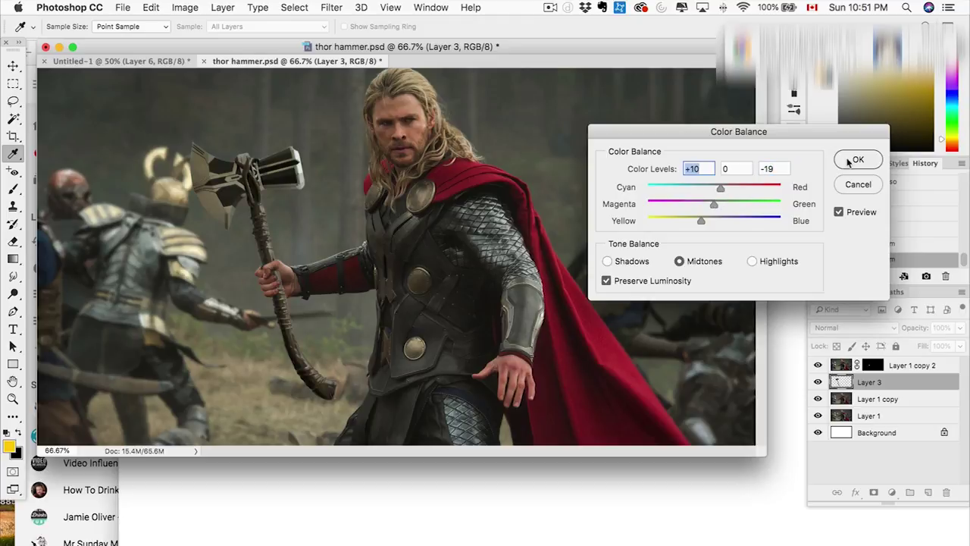
{"action": "left_click", "coordinate": [857, 159]}
Apply Curves to the axe with one point in the highlights and a shadow point mapping input 50 to output 46
{"action": "key", "text": "super+m"}
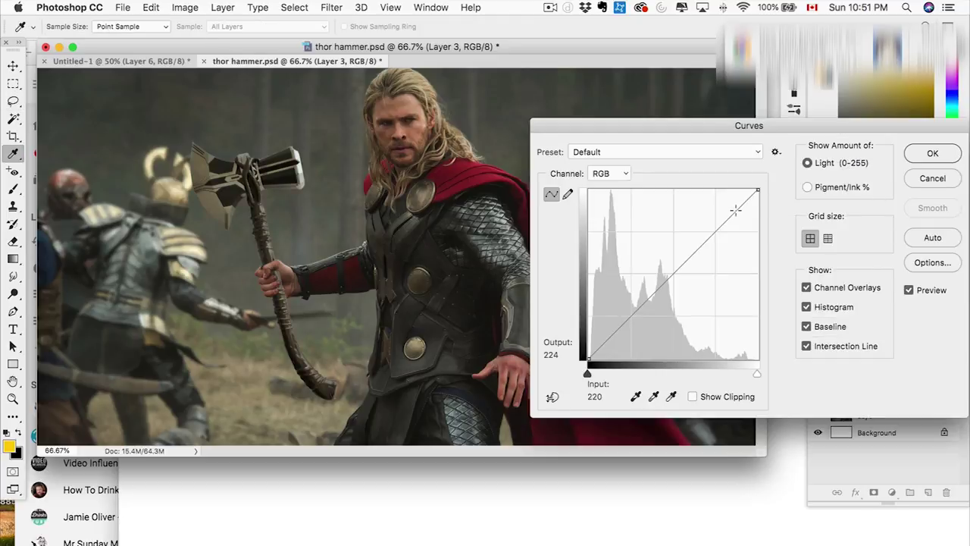
{"action": "left_click_drag", "start_coordinate": [735, 210], "coordinate": [733, 210]}
{"action": "left_click_drag", "start_coordinate": [622, 324], "coordinate": [621, 329]}
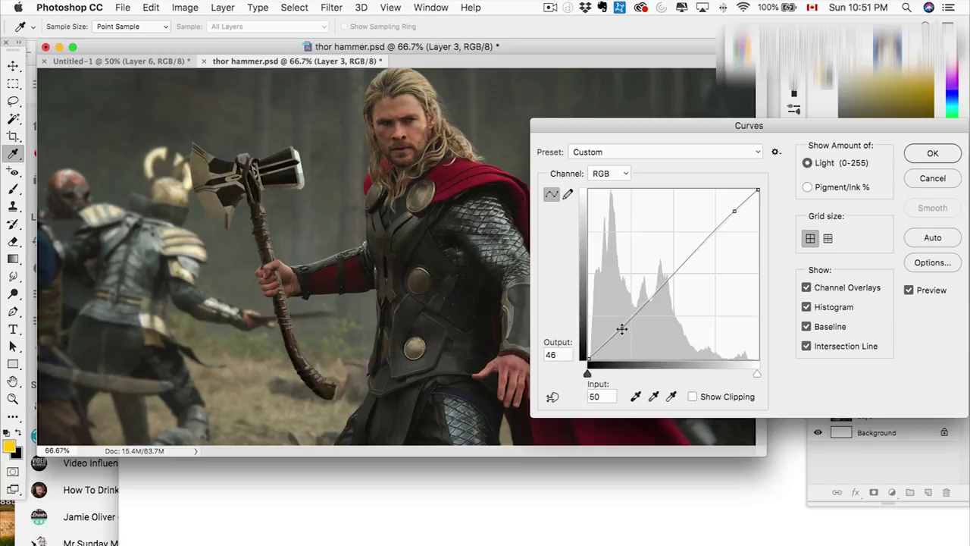
{"action": "left_click", "coordinate": [929, 153]}
{"action": "key", "text": "l"}
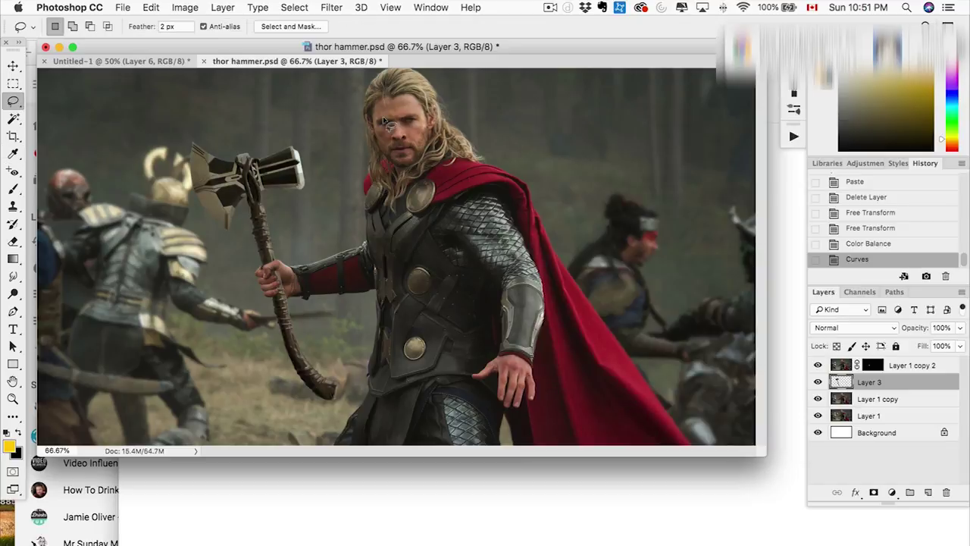
Lift the axe's blacks with Curves by setting the black point to input 0, output 11
{"action": "key", "text": "super+m"}
{"action": "left_click_drag", "start_coordinate": [589, 356], "coordinate": [587, 349]}
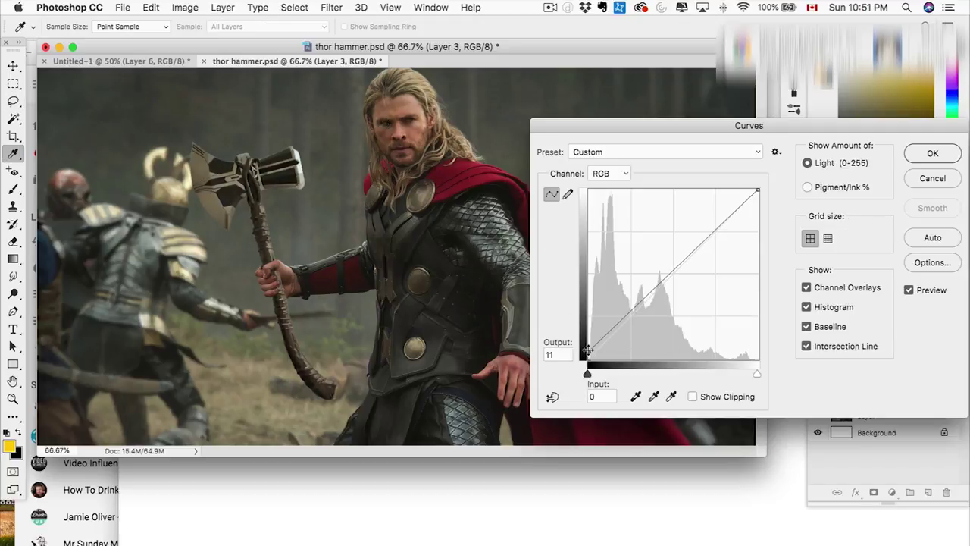
{"action": "left_click", "coordinate": [926, 155]}
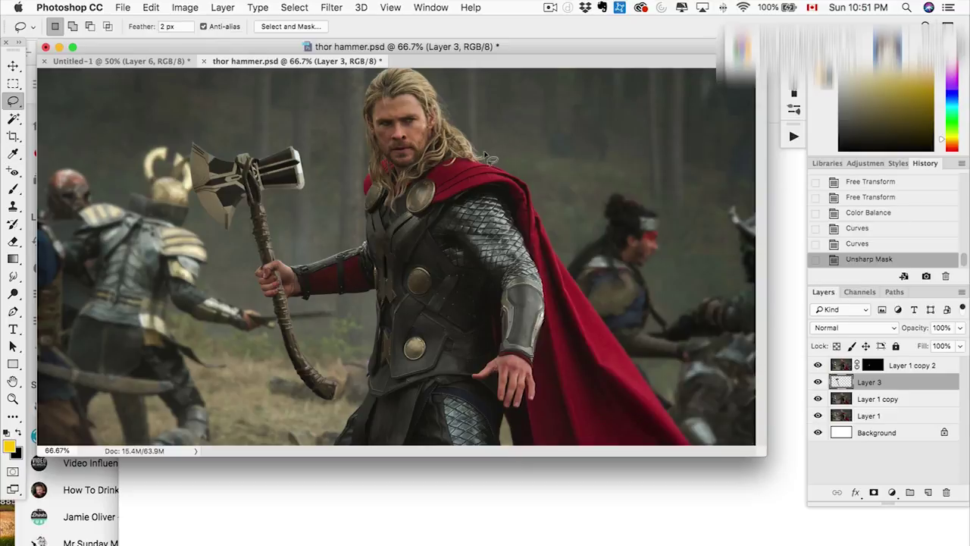
Scale the axe up proportionally to about 108.4%, nudge it to keep its handle inside the fist, and apply the transform
{"action": "left_click_drag", "start_coordinate": [761, 452], "coordinate": [795, 506]}
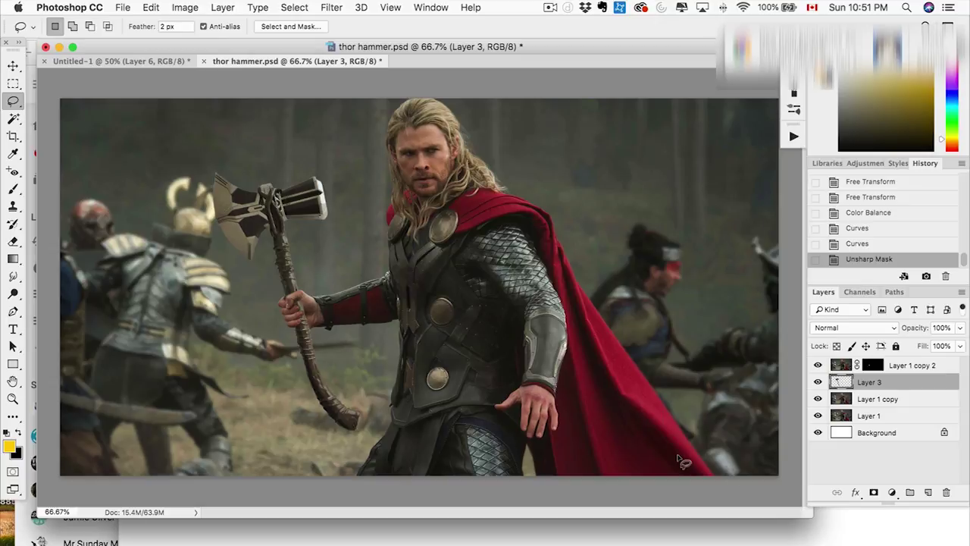
{"action": "key", "text": "ctrl+t"}
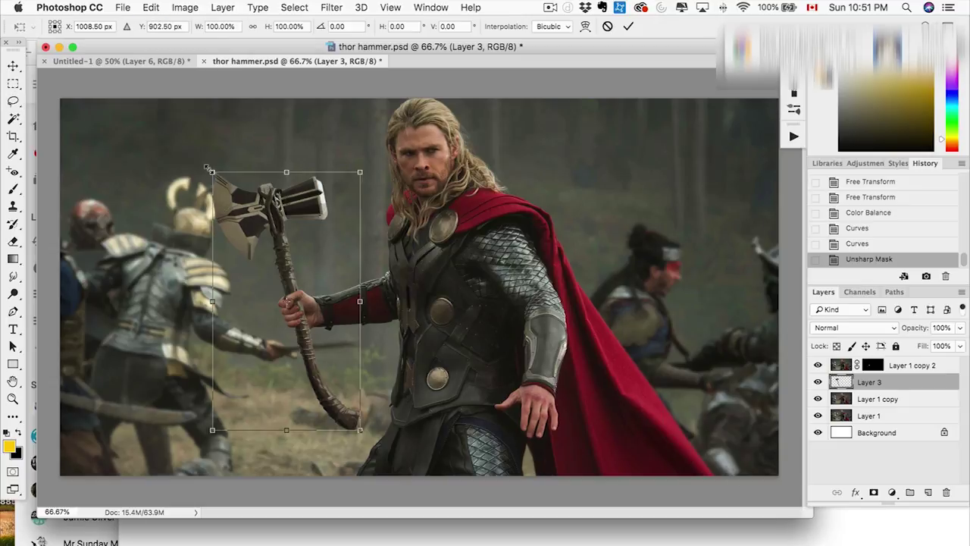
{"action": "left_click_drag", "start_coordinate": [208, 167], "coordinate": [199, 151]}
{"action": "left_click_drag", "start_coordinate": [254, 180], "coordinate": [261, 189]}
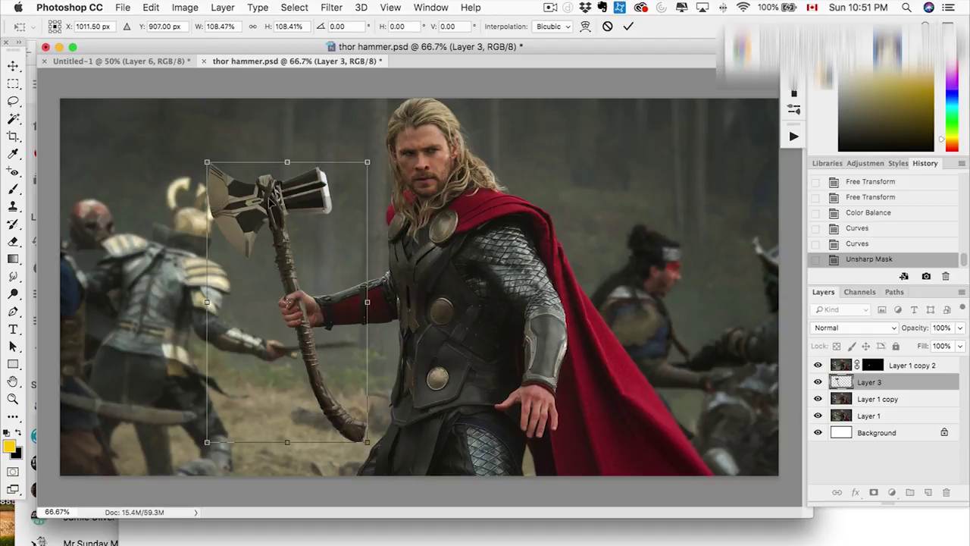
{"action": "key", "text": "Return"}
{"action": "key", "text": "l"}
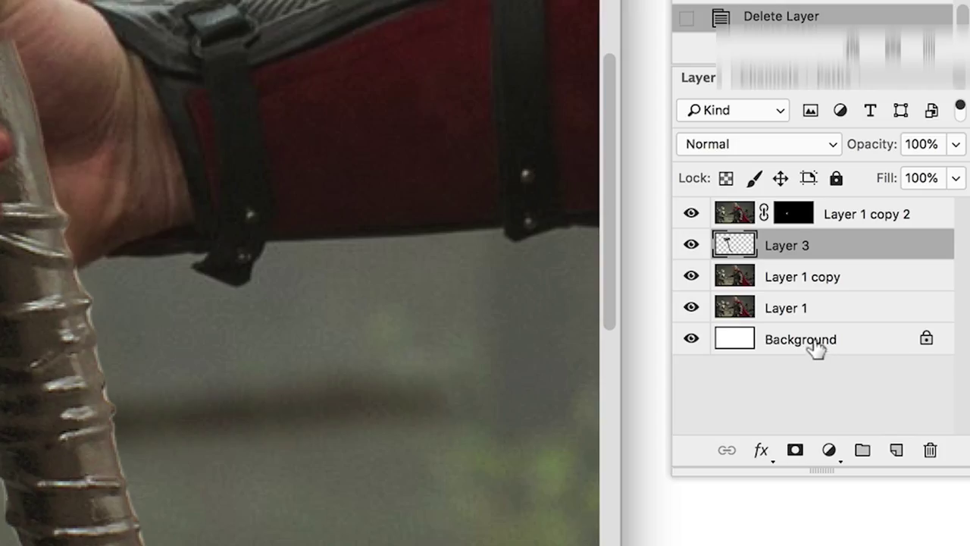
Add a Curves adjustment layer above the axe layer and darken it strongly by lowering the curve's shadows and its white point
{"action": "left_click", "coordinate": [892, 492]}
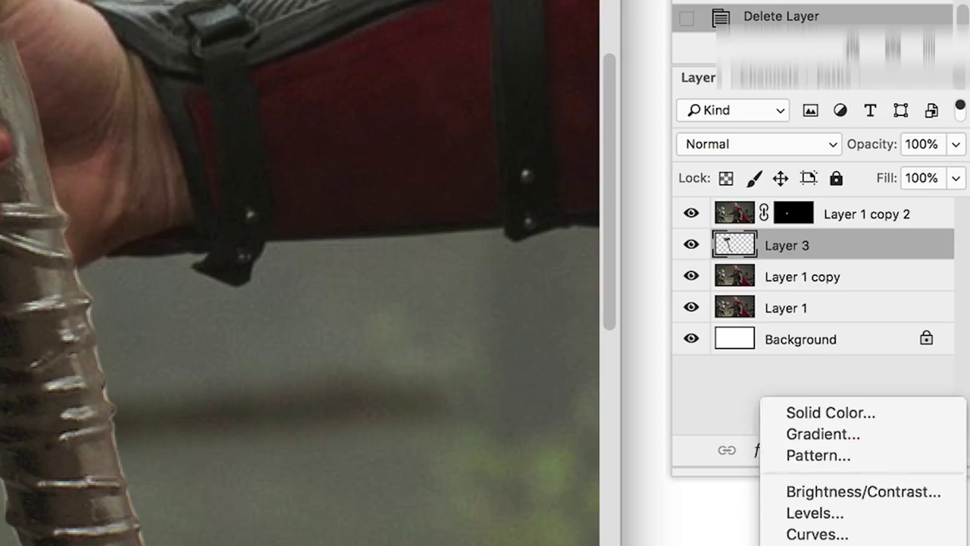
{"action": "left_click", "coordinate": [837, 450]}
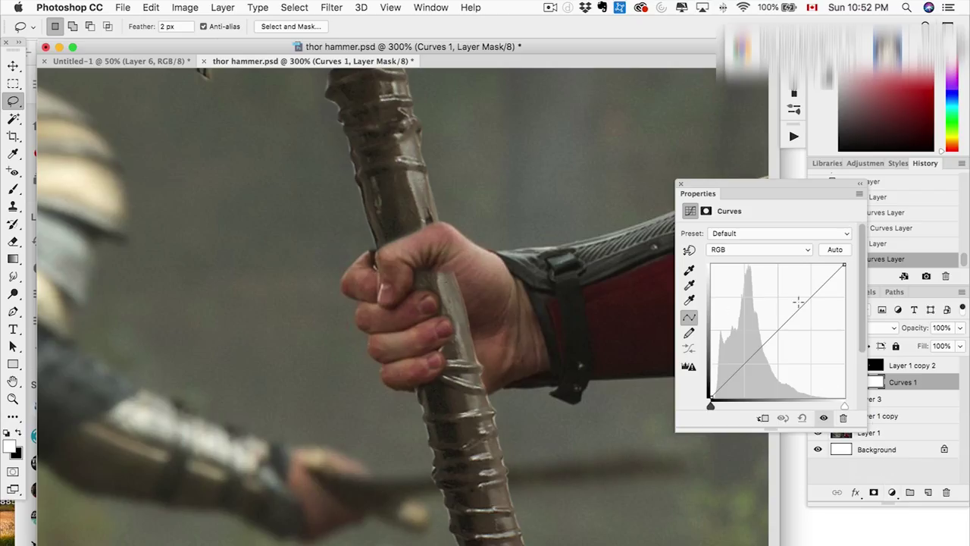
{"action": "left_click_drag", "start_coordinate": [802, 303], "coordinate": [805, 314]}
{"action": "left_click_drag", "start_coordinate": [773, 345], "coordinate": [758, 366]}
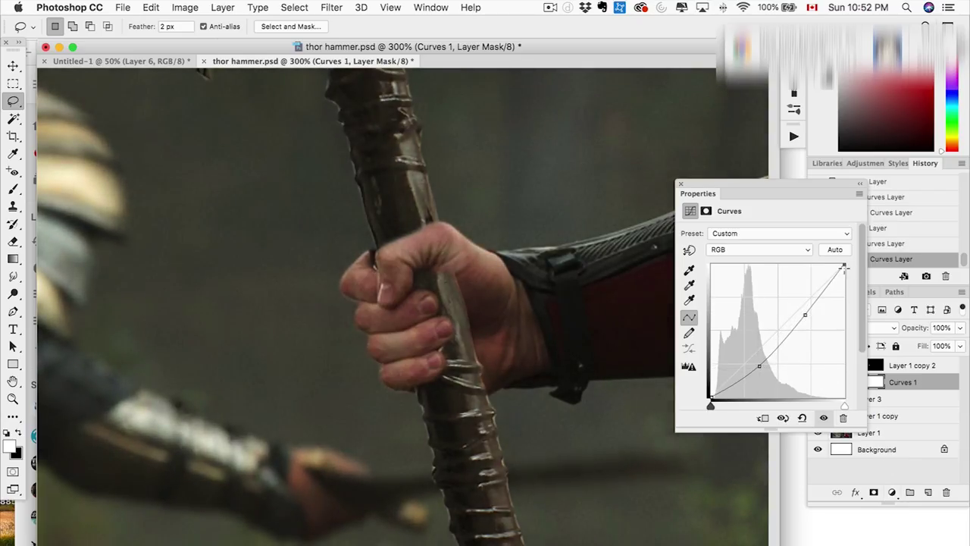
{"action": "left_click_drag", "start_coordinate": [844, 266], "coordinate": [844, 288]}
{"action": "left_click_drag", "start_coordinate": [808, 315], "coordinate": [805, 320]}
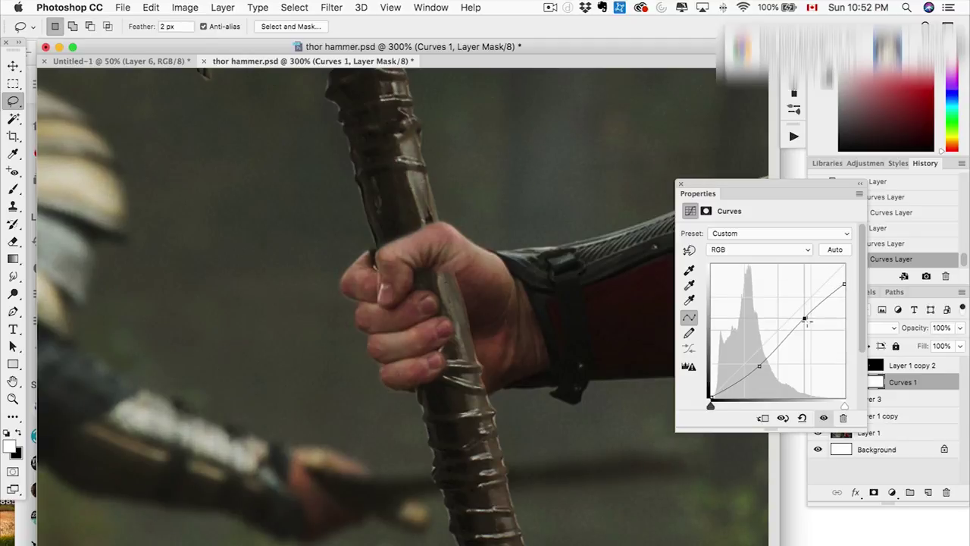
{"action": "left_click_drag", "start_coordinate": [843, 283], "coordinate": [809, 336]}
{"action": "left_click_drag", "start_coordinate": [761, 367], "coordinate": [760, 371]}
{"action": "left_click_drag", "start_coordinate": [808, 337], "coordinate": [681, 184]}
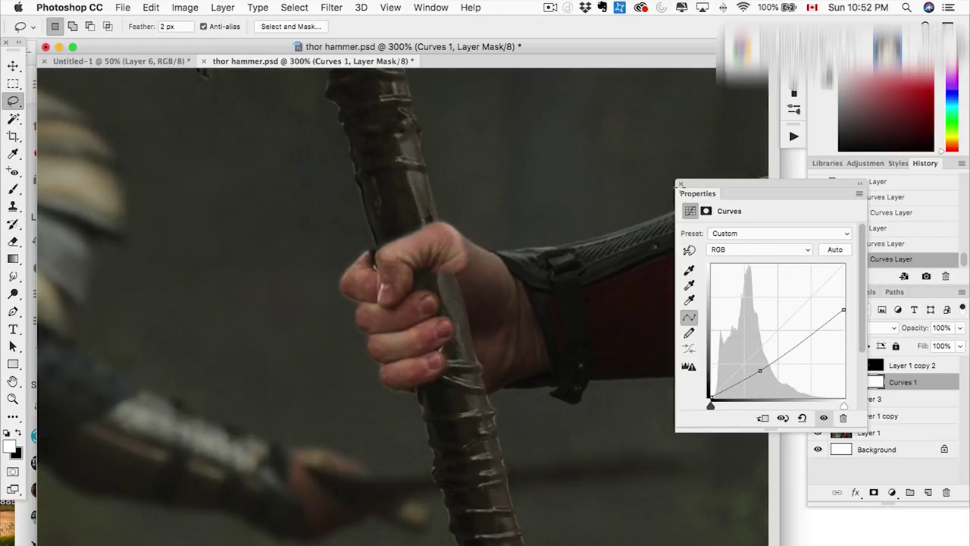
Fill the Curves 1 layer mask with black to hide the darkening
{"action": "left_click", "coordinate": [680, 185]}
{"action": "key", "text": "alt+BackSpace"}
{"action": "key", "text": "super+BackSpace"}
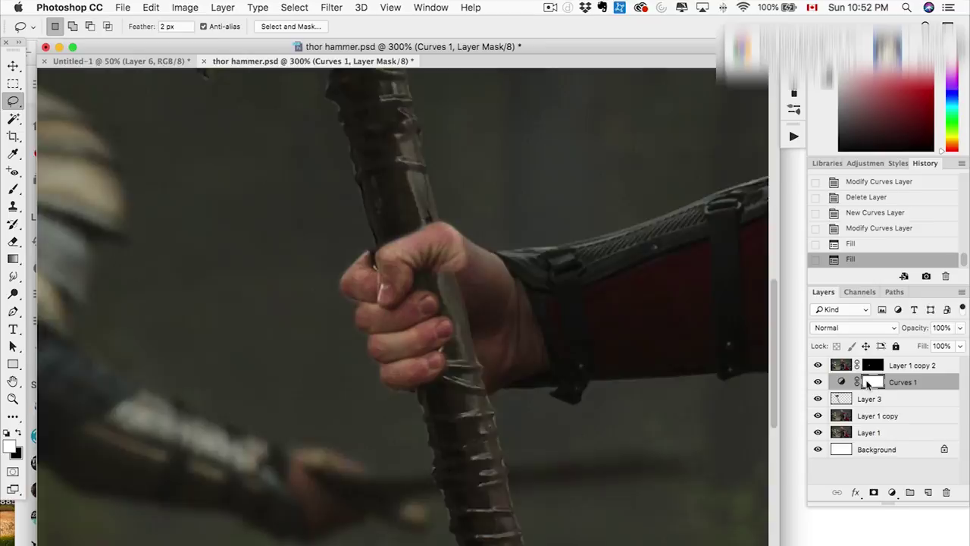
Set up a soft round brush with 44 px size, 0% hardness and 45% opacity
{"action": "left_click", "coordinate": [13, 189]}
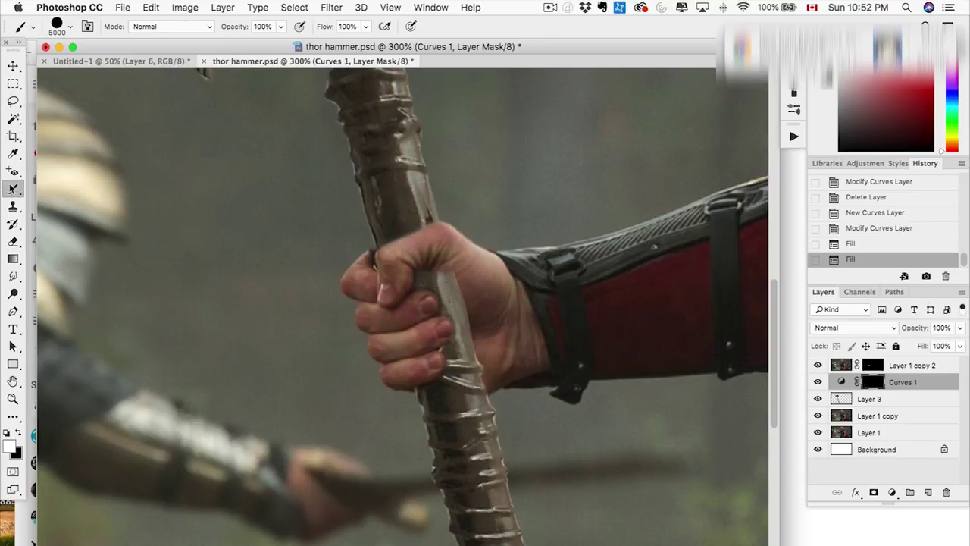
{"action": "left_click", "coordinate": [71, 27]}
{"action": "mouse_move", "coordinate": [159, 64]}
{"action": "left_mouse_down"}
{"action": "mouse_move", "coordinate": [114, 71]}
{"action": "mouse_move", "coordinate": [75, 100]}
{"action": "left_mouse_up"}
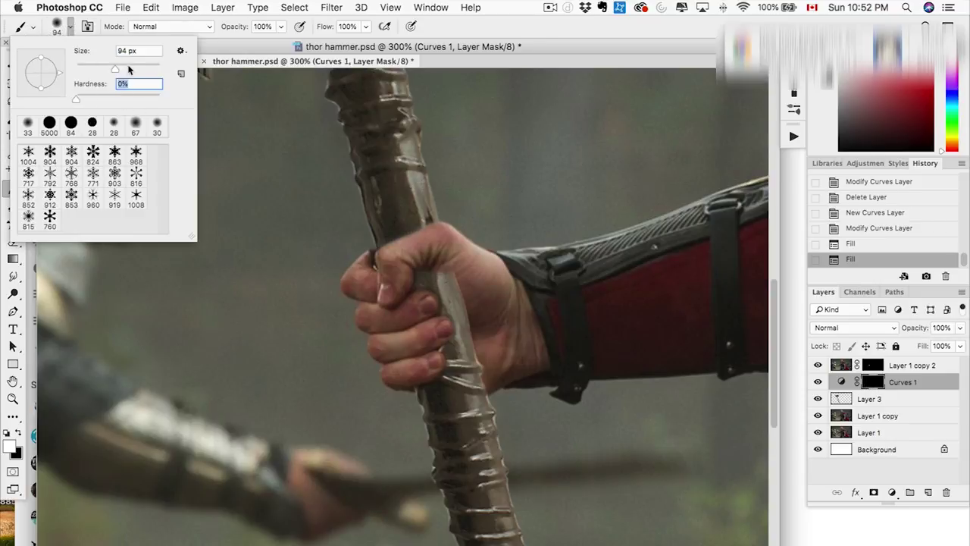
{"action": "left_click", "coordinate": [280, 27]}
{"action": "left_click_drag", "start_coordinate": [281, 42], "coordinate": [257, 45]}
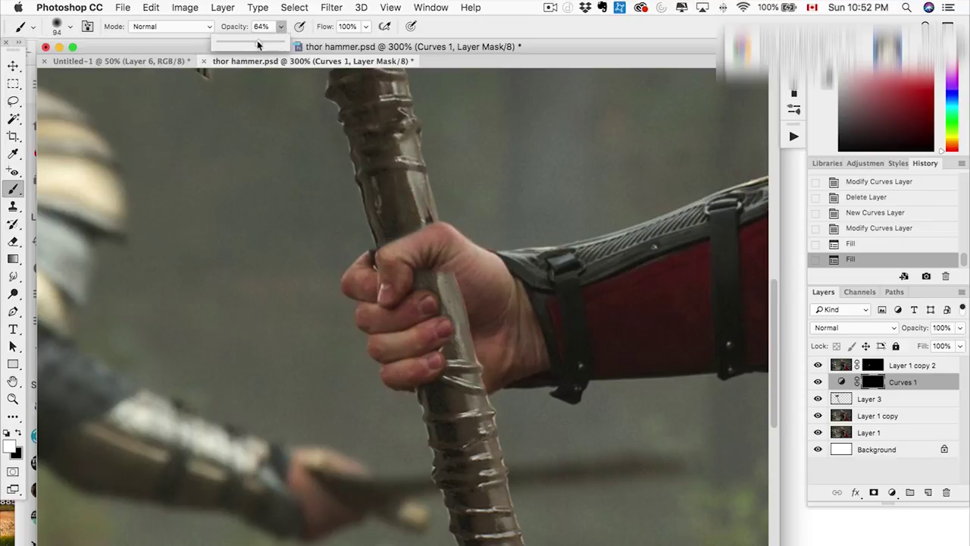
{"action": "left_click", "coordinate": [71, 27]}
{"action": "left_click_drag", "start_coordinate": [109, 68], "coordinate": [94, 69]}
Paint white on the Curves 1 mask along the axe handle inside the grip to shade it beside the fingers and palm
{"action": "left_click", "coordinate": [424, 283]}
{"action": "left_click", "coordinate": [429, 293]}
{"action": "left_click", "coordinate": [435, 302]}
{"action": "left_click", "coordinate": [442, 308]}
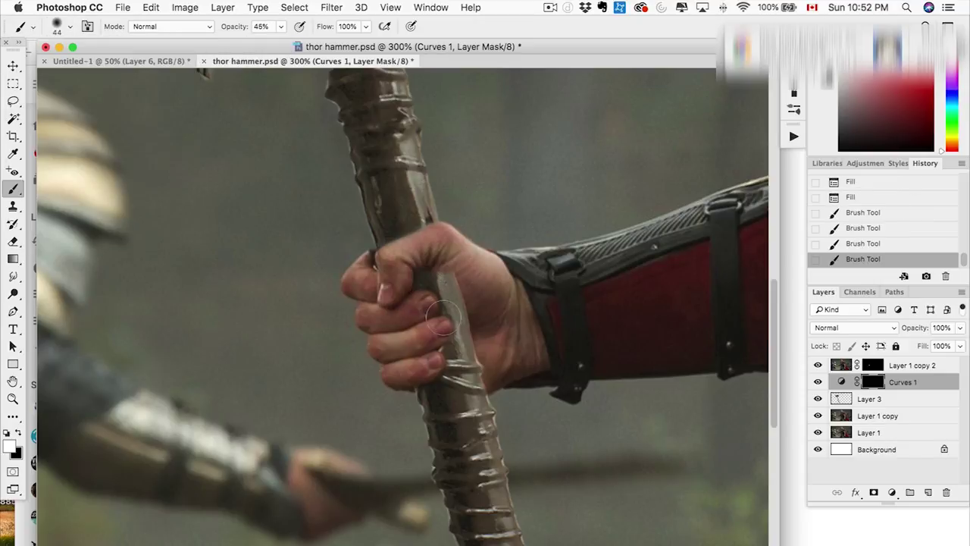
{"action": "left_click", "coordinate": [448, 321]}
{"action": "left_click", "coordinate": [453, 343]}
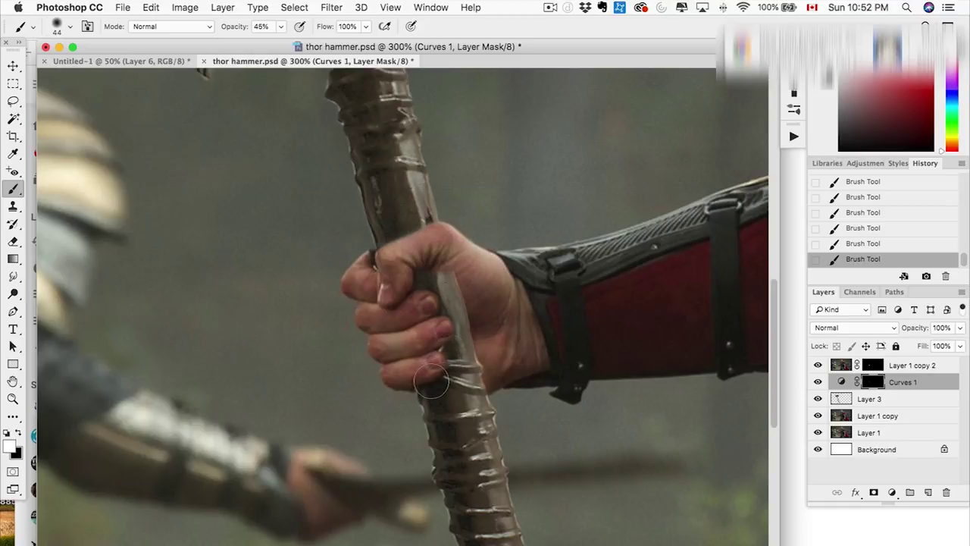
{"action": "left_click", "coordinate": [457, 354]}
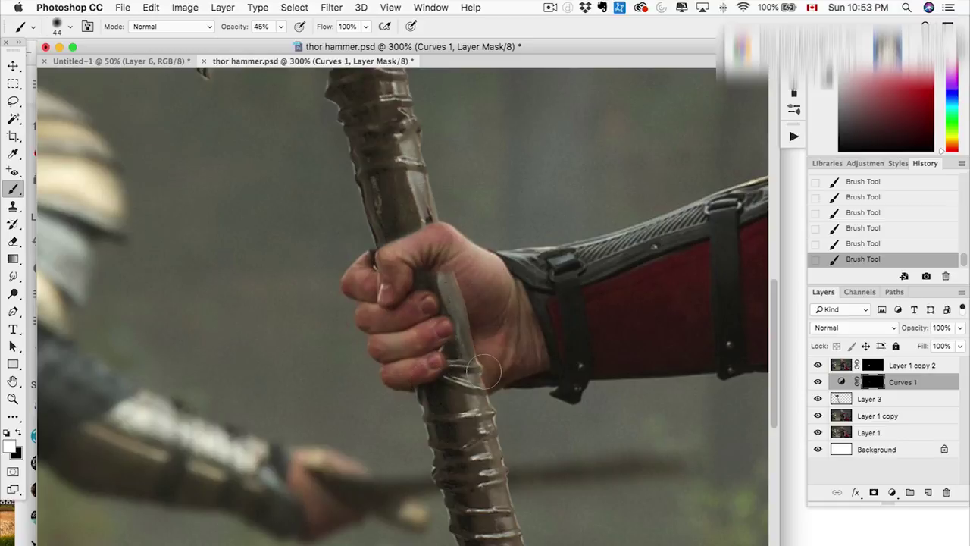
{"action": "left_click", "coordinate": [480, 371]}
{"action": "left_click", "coordinate": [444, 290]}
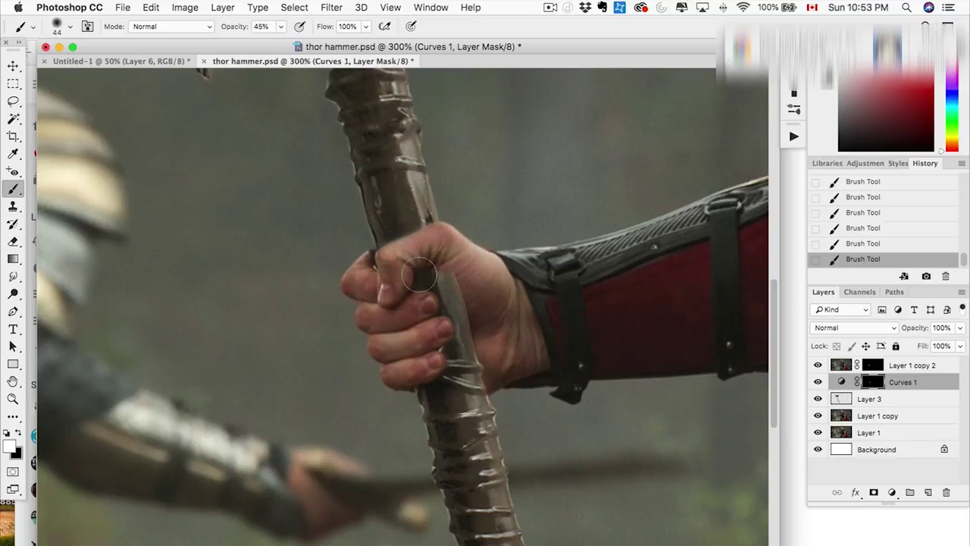
{"action": "key", "text": "super+0"}
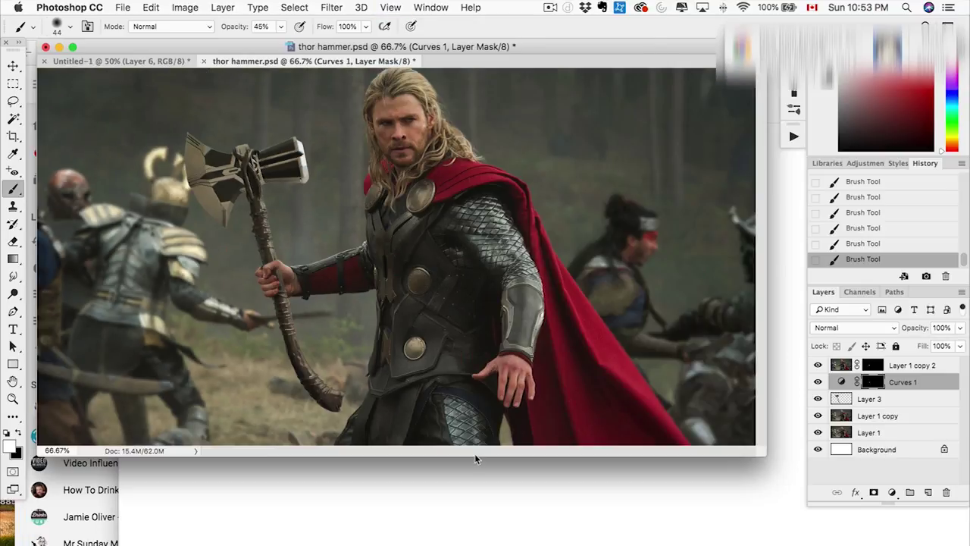